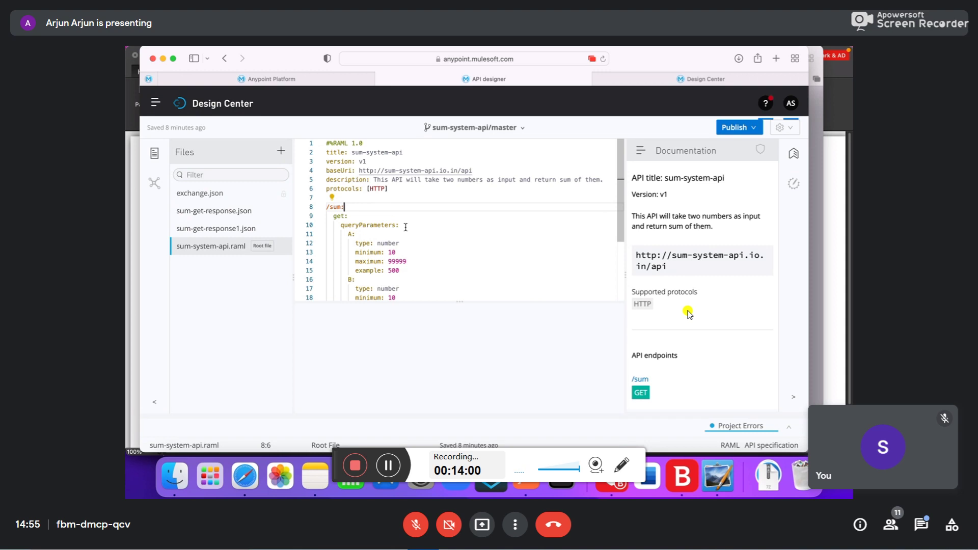
- Review the RAML's 'number' query parameters A and B (10–99999), then go to the Design Center projects list
scroll(387, 226, down, 1)
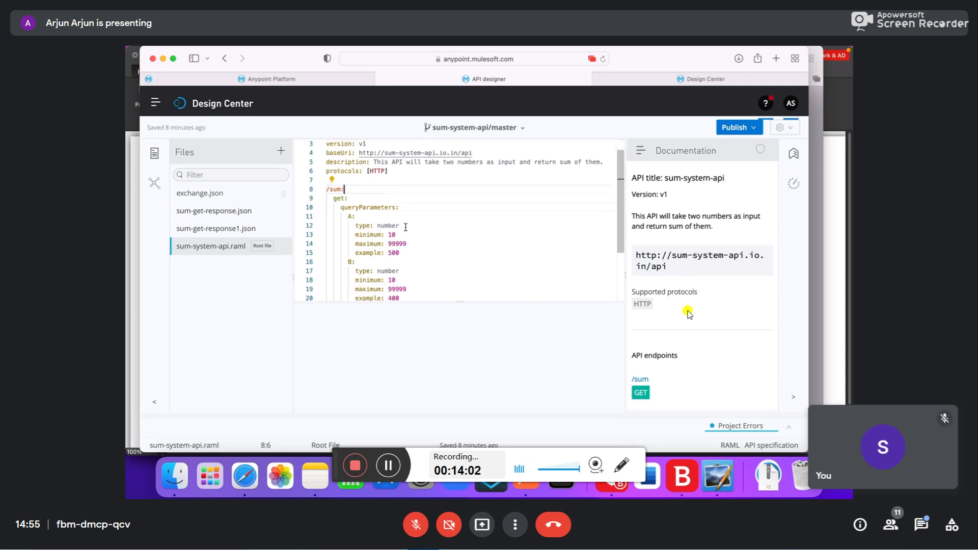
double_click(388, 225)
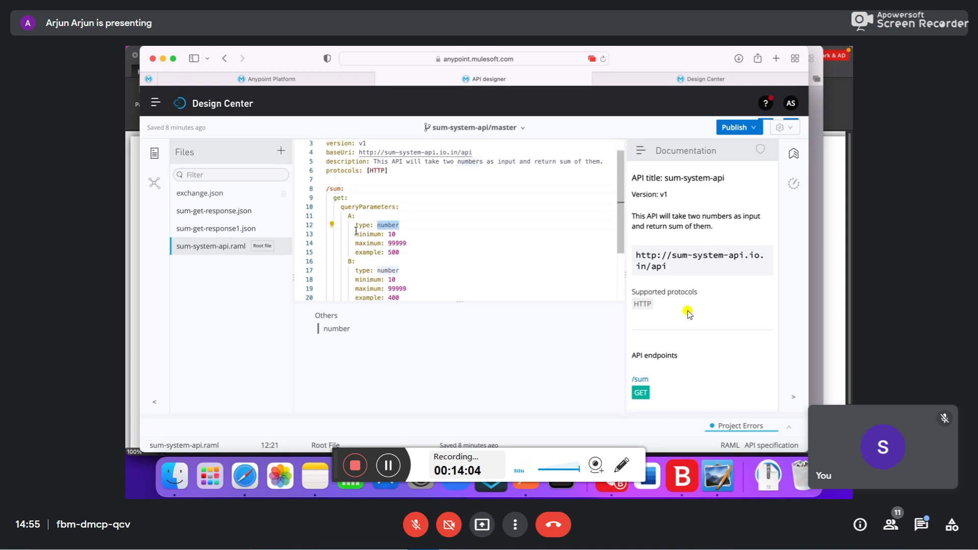
scroll(334, 182, down, 1)
scroll(388, 263, down, 3)
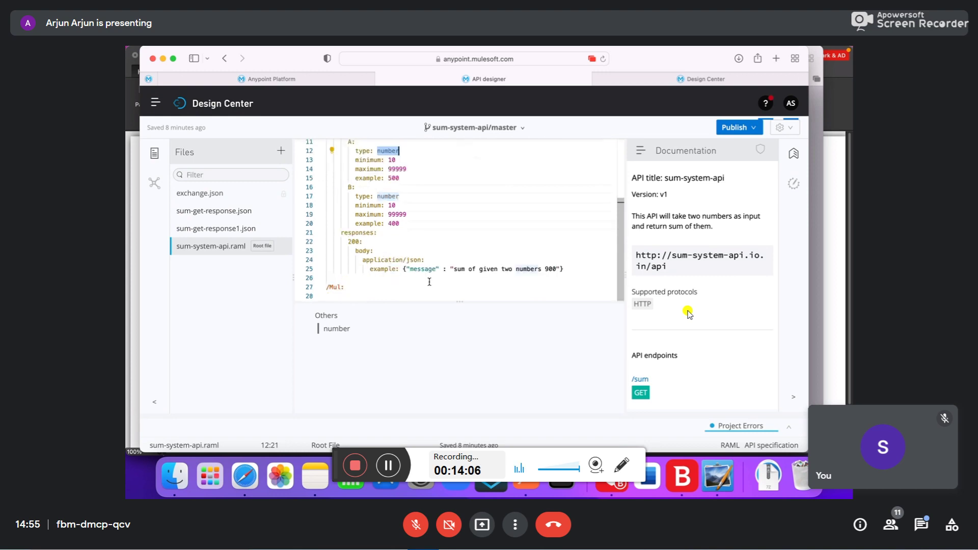
scroll(433, 232, up, 5)
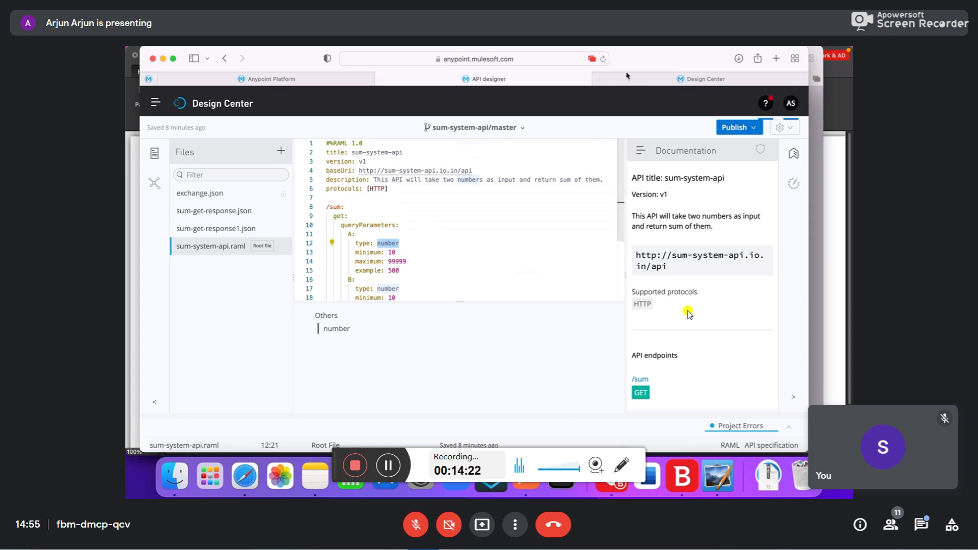
click(645, 82)
click(492, 233)
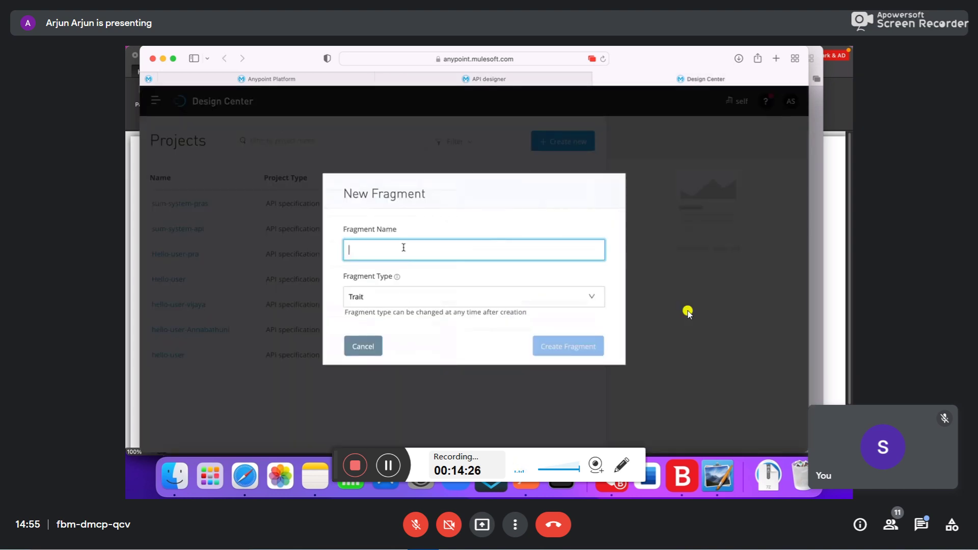
text(frg)
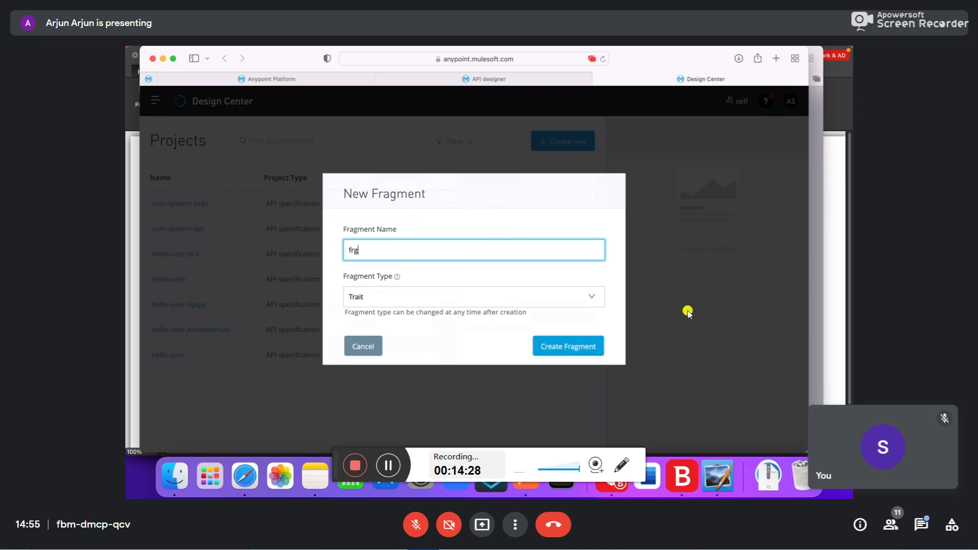
text(-1)
click(381, 301)
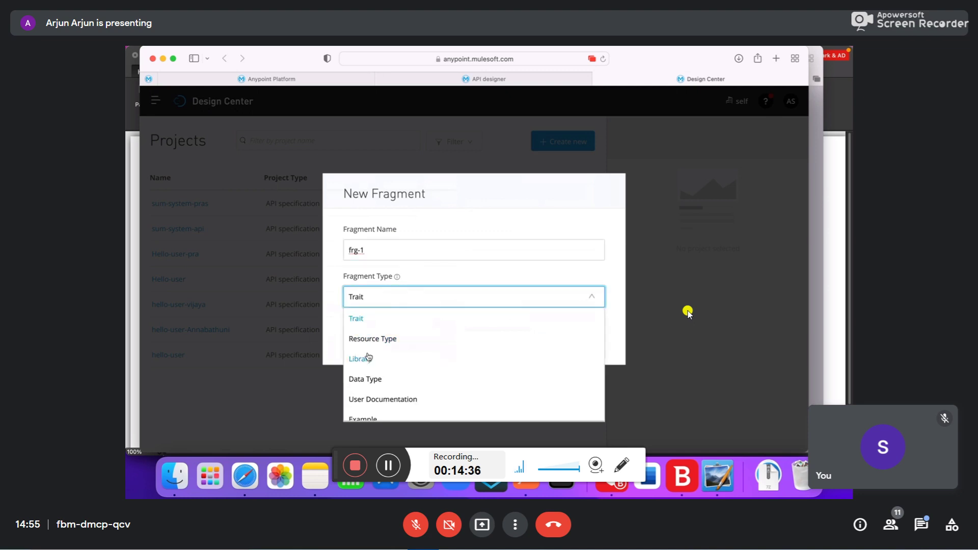
scroll(366, 363, down, 3)
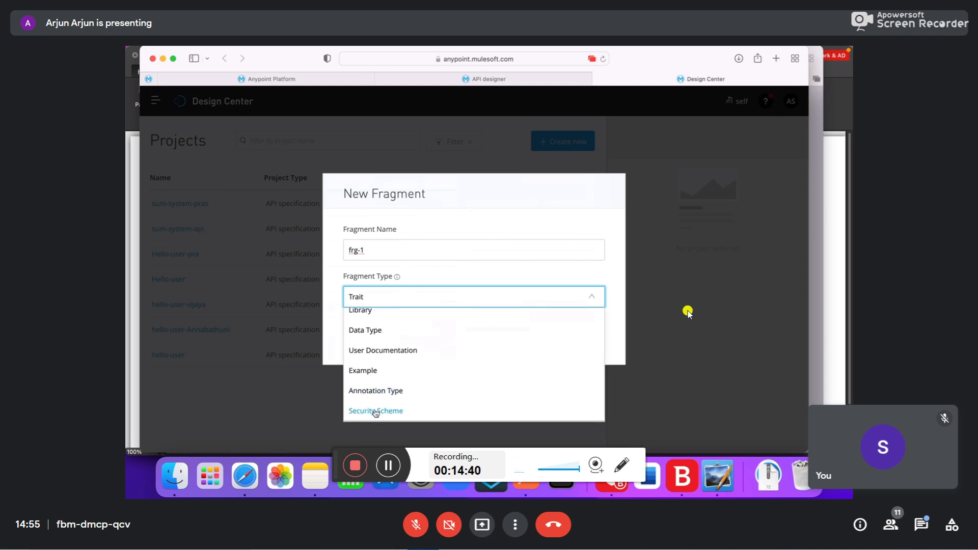
scroll(365, 393, up, 3)
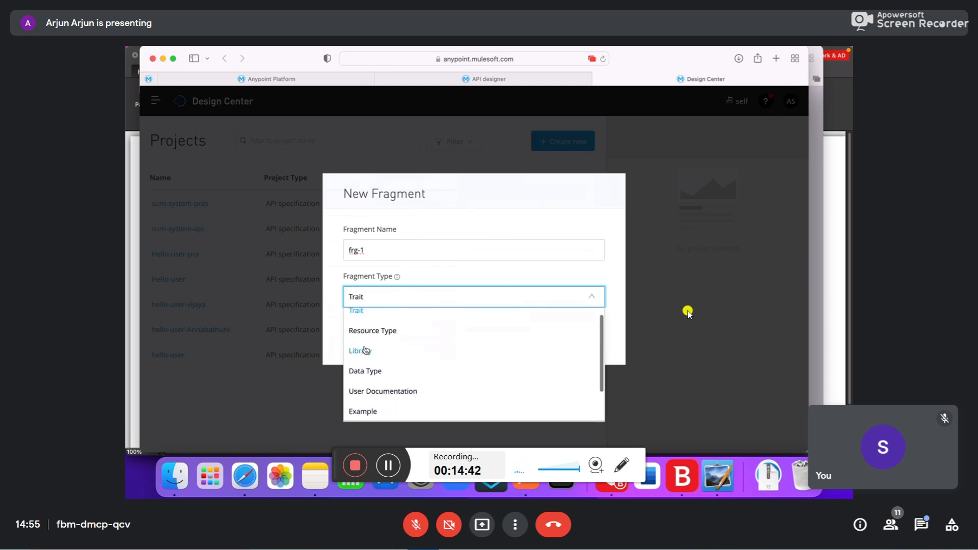
click(364, 351)
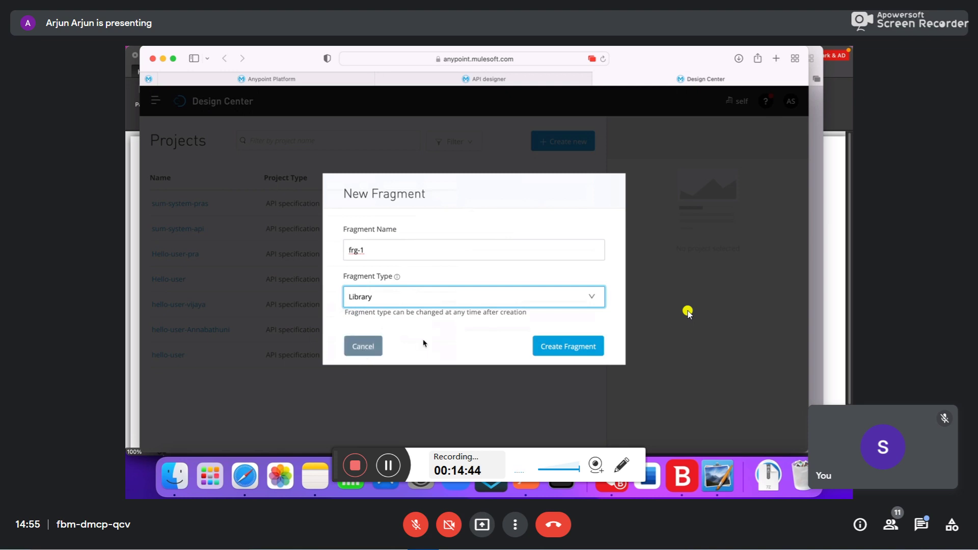
click(412, 301)
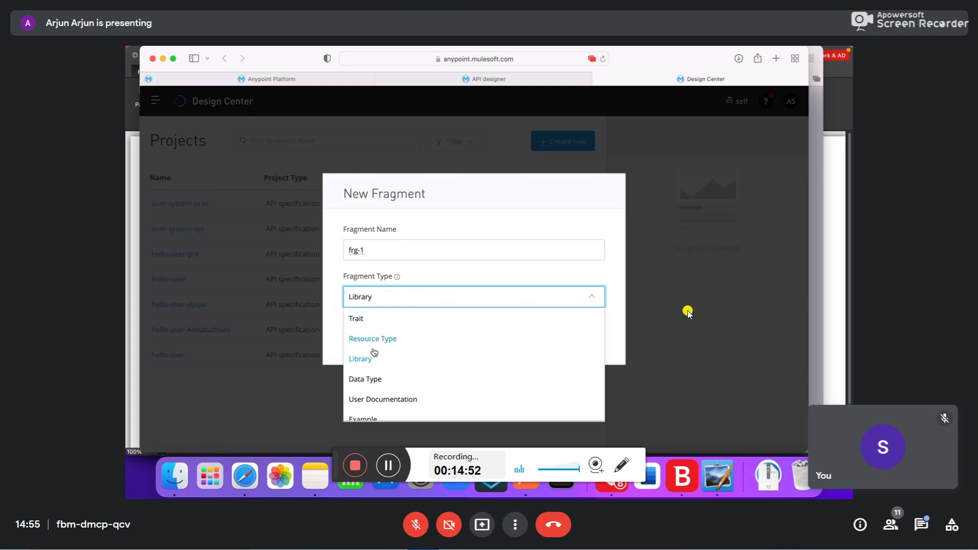
scroll(374, 377, down, 2)
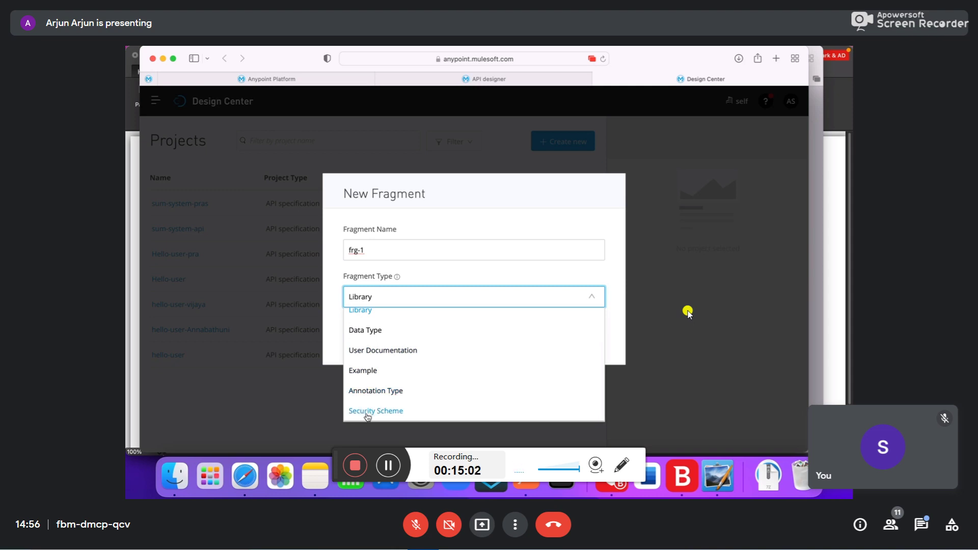
scroll(366, 408, up, 1)
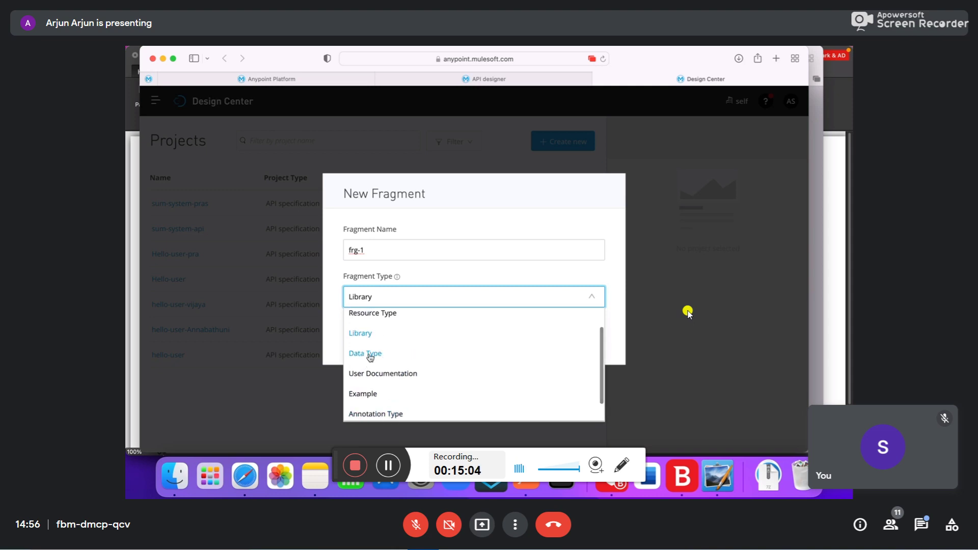
click(362, 333)
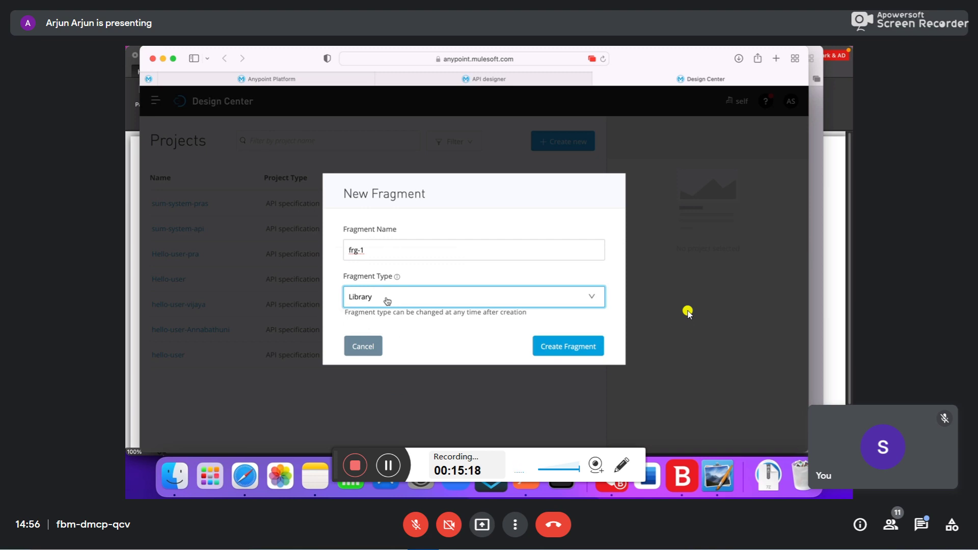
click(387, 300)
click(374, 317)
- Cancel the new fragment and go back to sum-system-api.raml at the example: 500 line
click(362, 348)
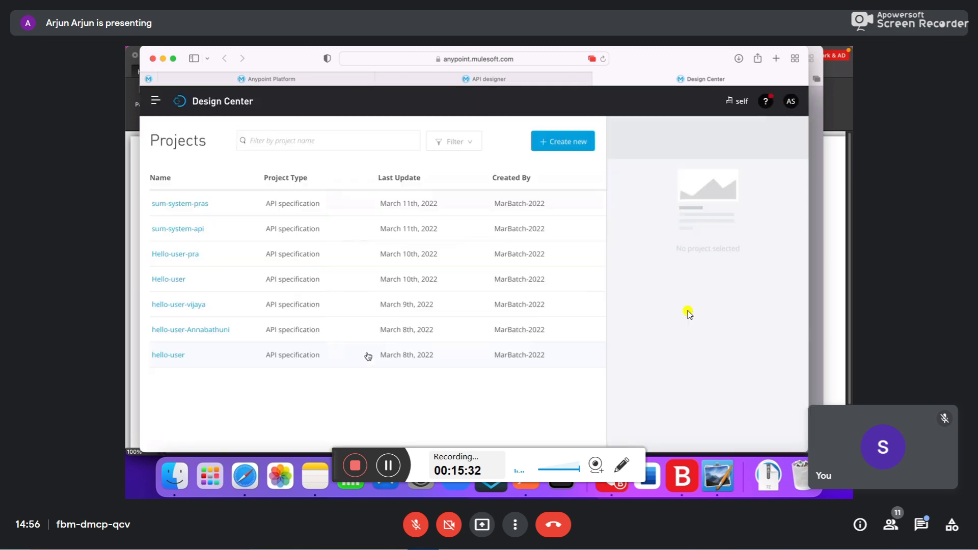
click(530, 82)
click(437, 269)
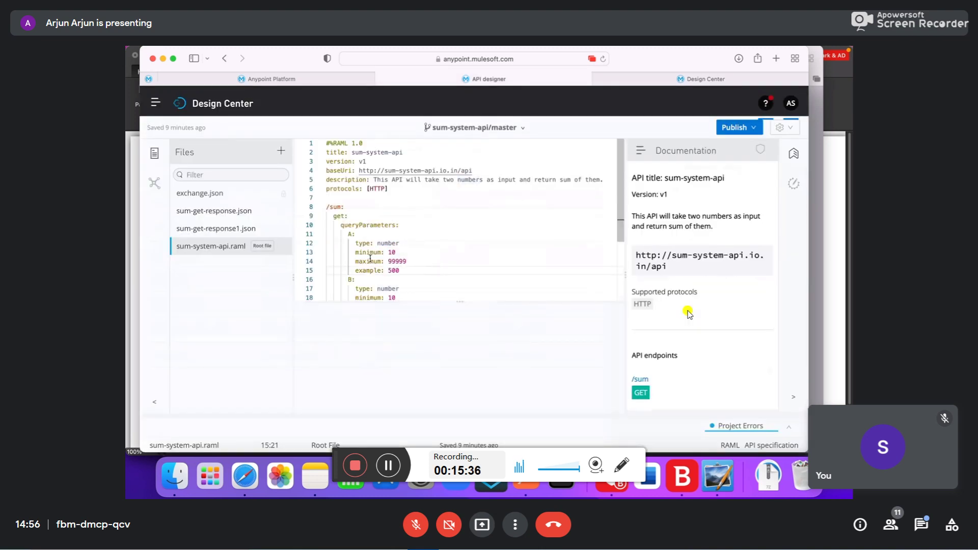
- Scroll through the rest of the RAML spec, then go to the Anypoint Platform home page
scroll(461, 269, down, 1)
scroll(462, 269, down, 1)
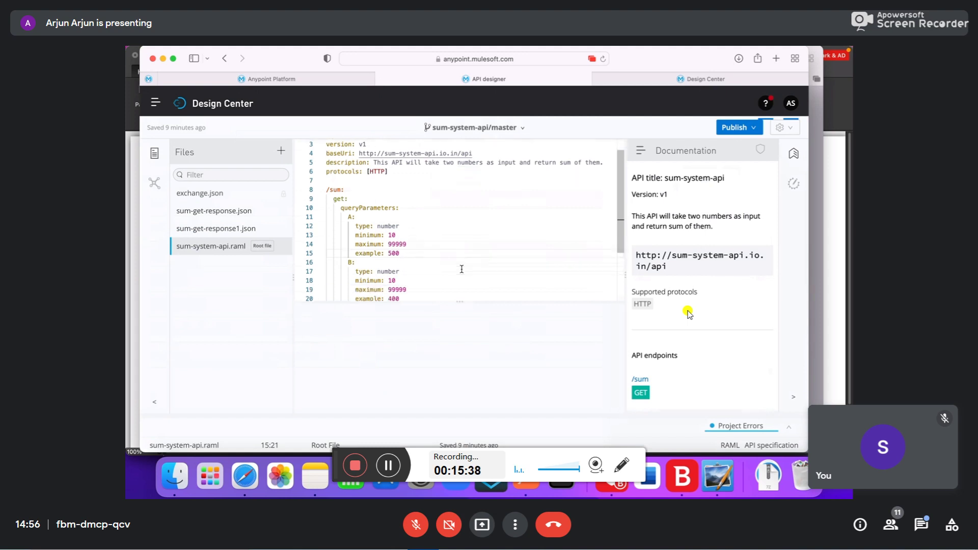
scroll(462, 269, down, 1)
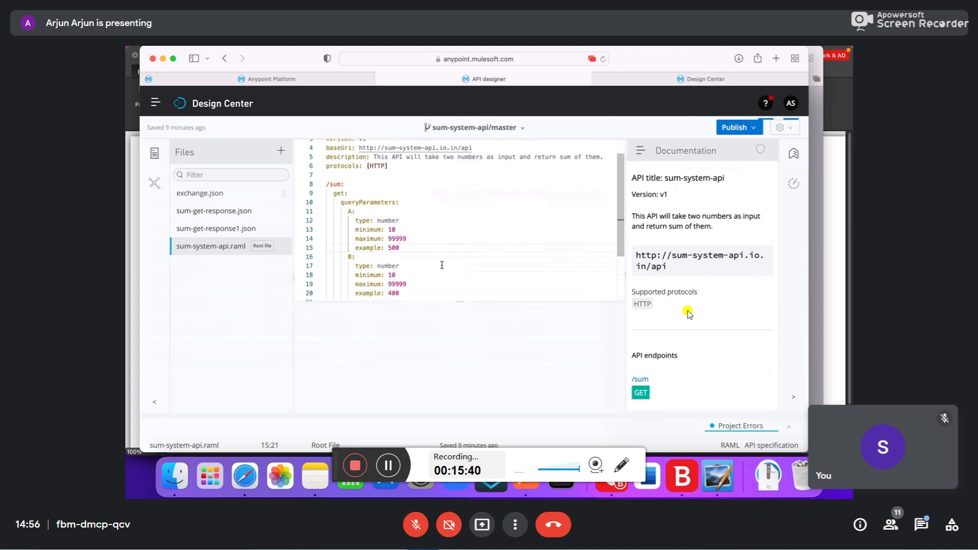
scroll(442, 265, down, 2)
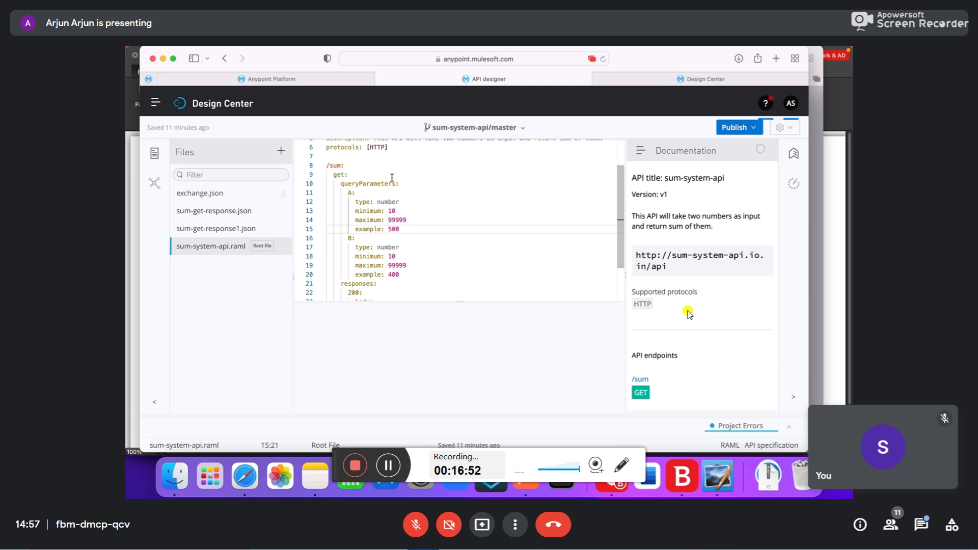
click(274, 80)
- Open Exchange through Discover & share and bring up the sum-system-api asset page
click(302, 424)
click(693, 78)
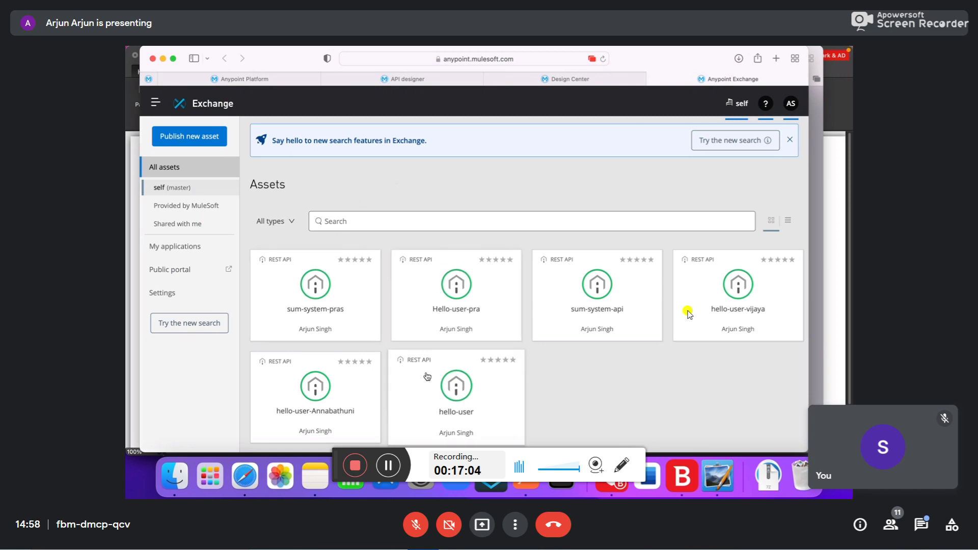
click(587, 318)
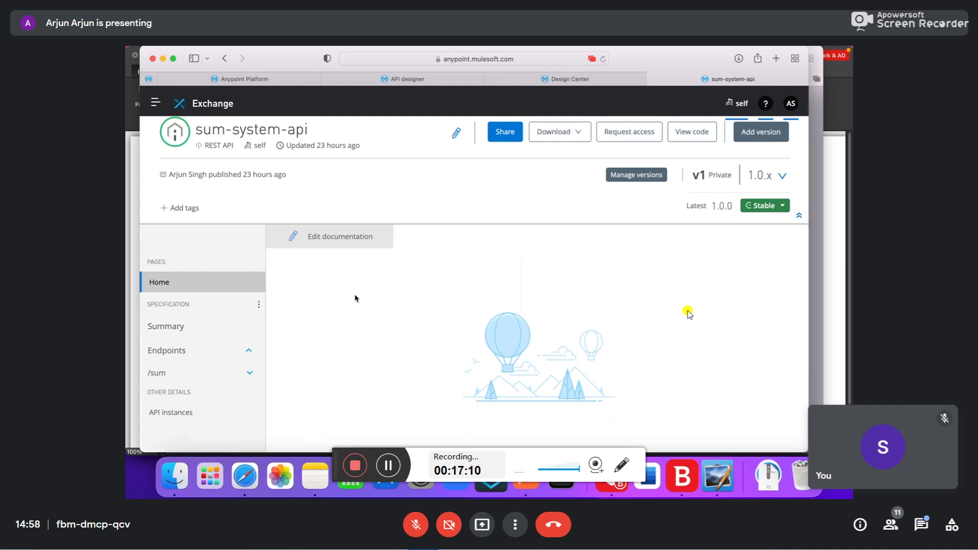
scroll(355, 298, down, 1)
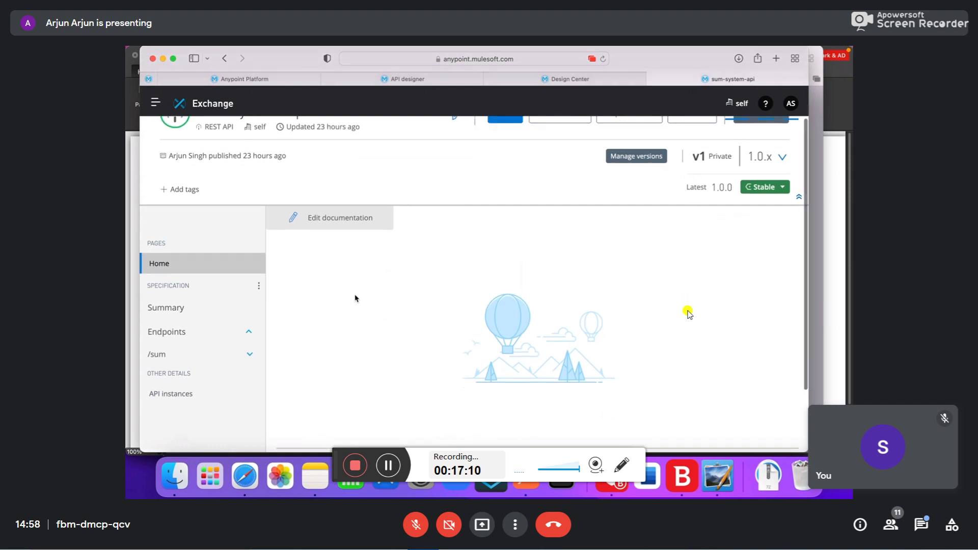
click(327, 223)
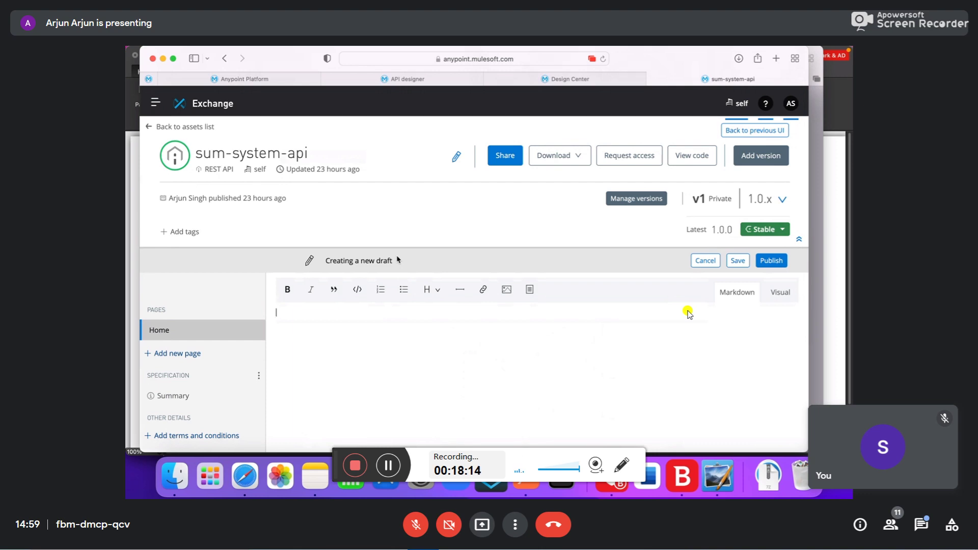
scroll(528, 329, down, 3)
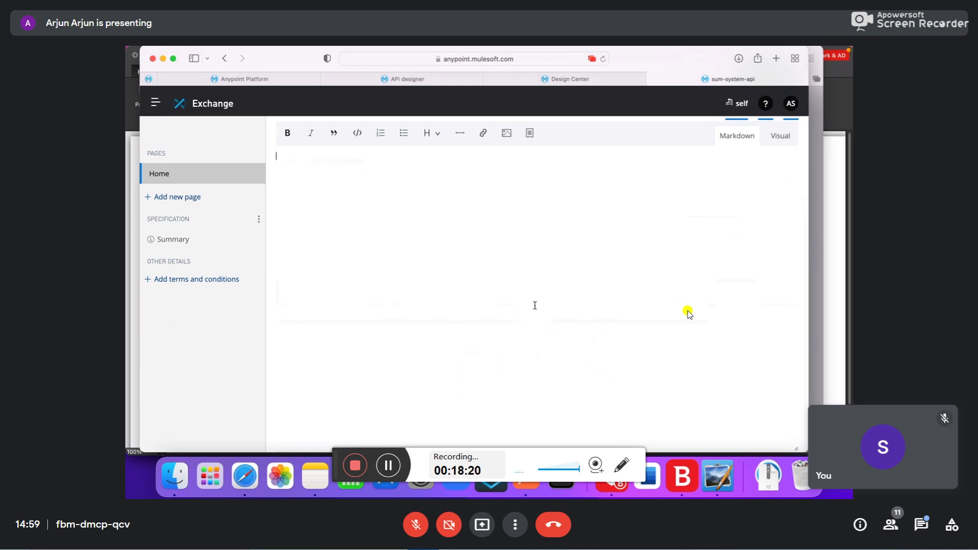
scroll(535, 306, up, 2)
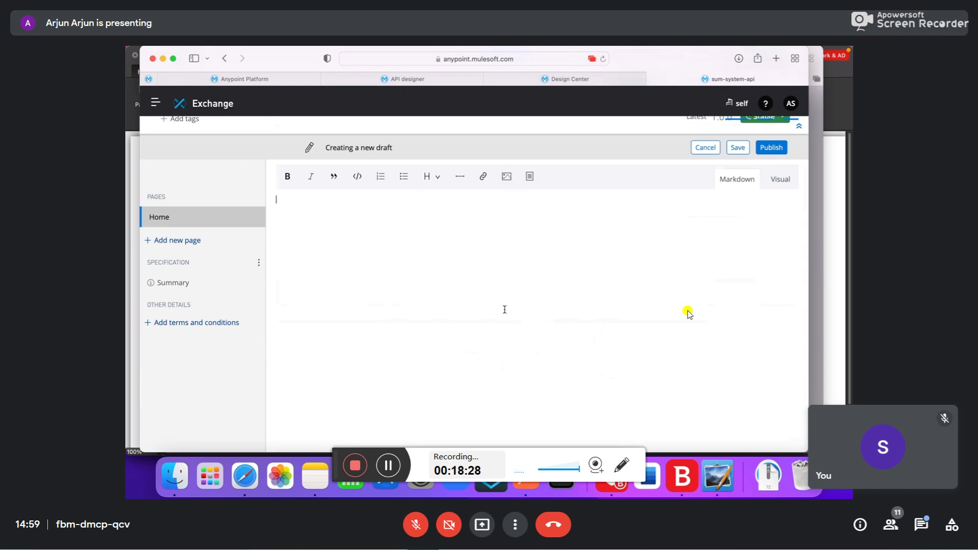
scroll(505, 309, up, 2)
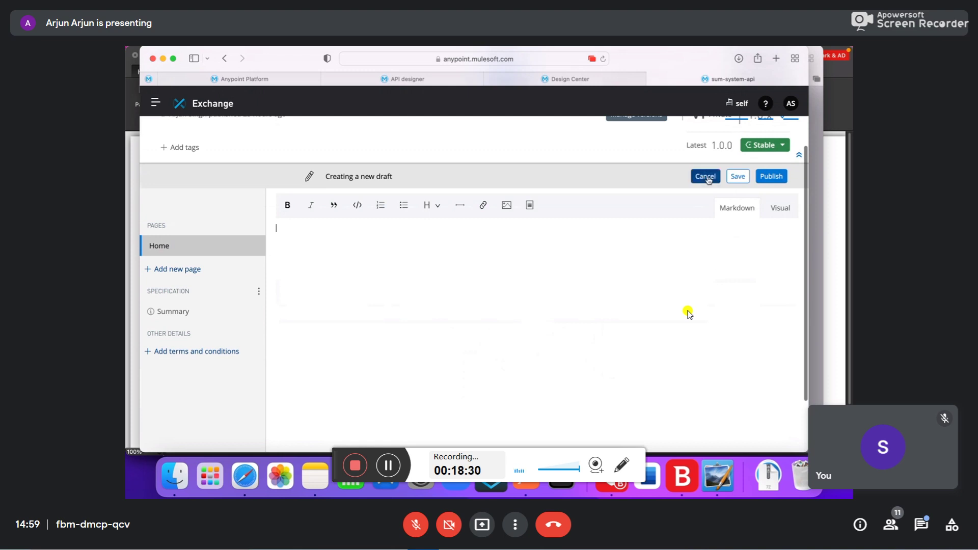
click(705, 176)
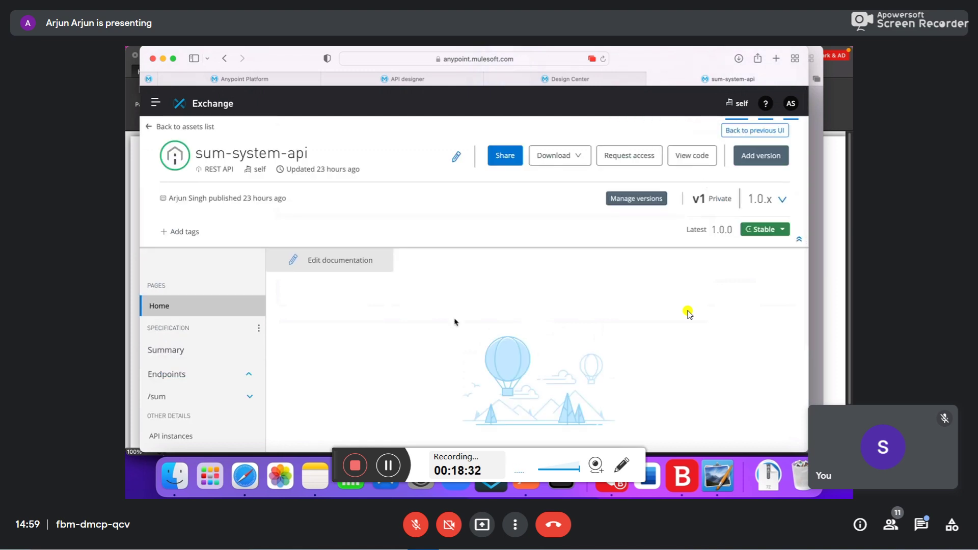
- Expand /sum under Endpoints in the sidebar to show its Overview and GET entries
scroll(455, 322, down, 1)
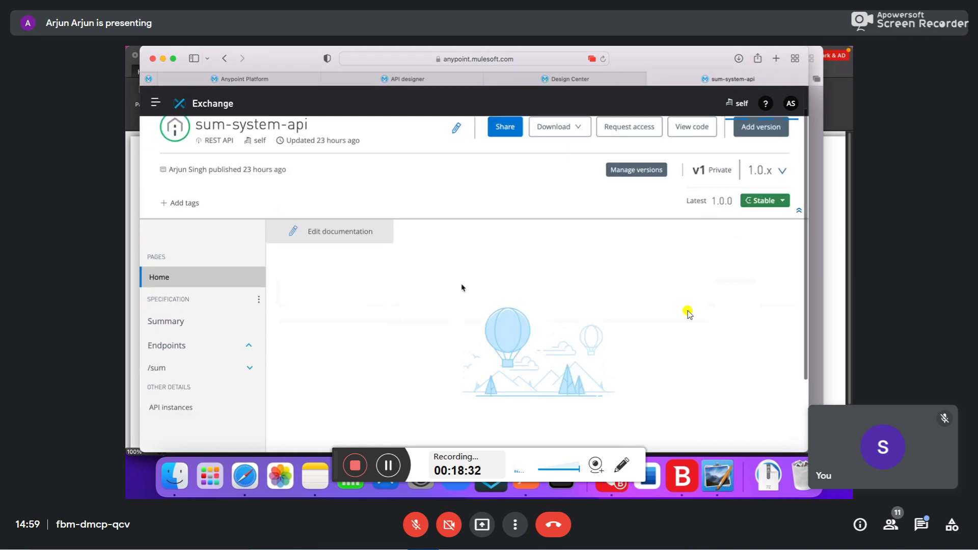
click(249, 367)
scroll(179, 385, down, 1)
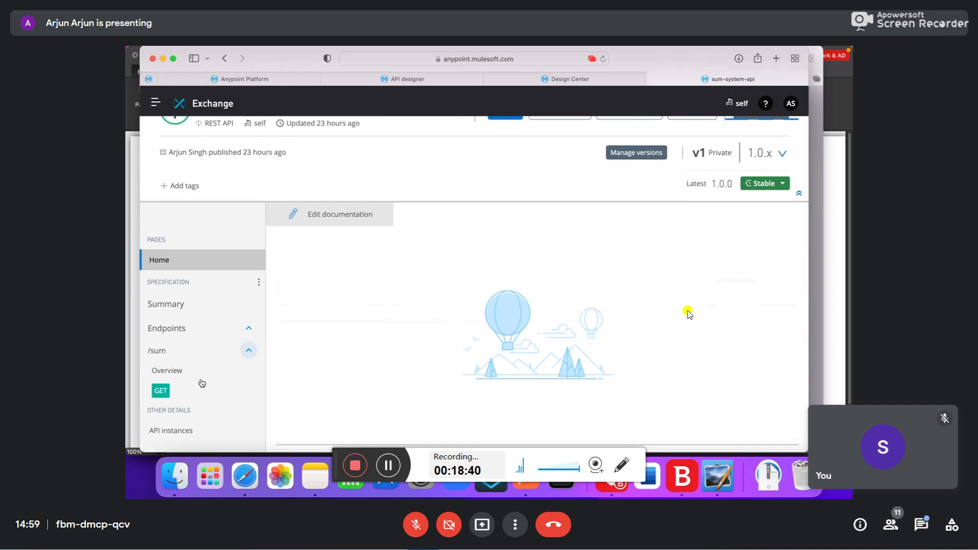
click(249, 350)
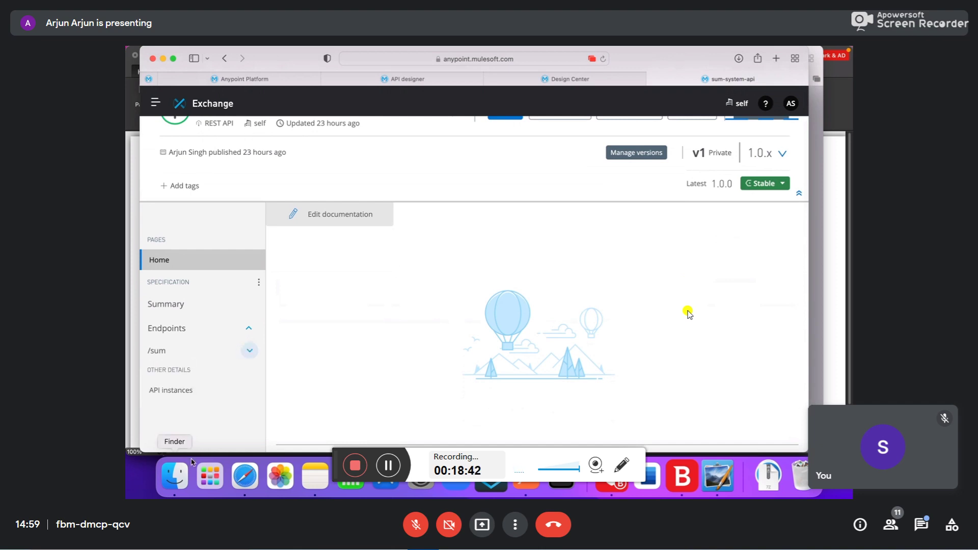
click(250, 351)
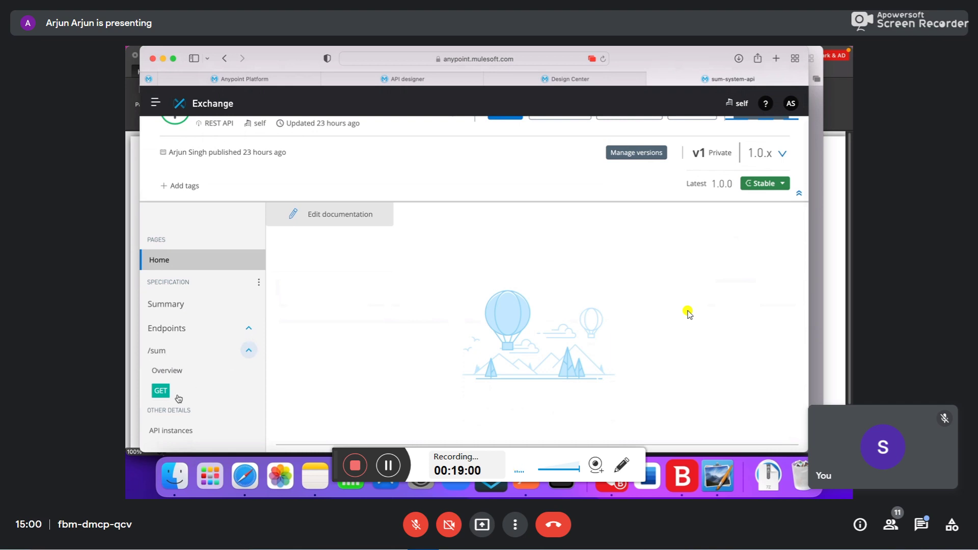
- Open the GET /sum method and look through its A and B query parameters
click(178, 399)
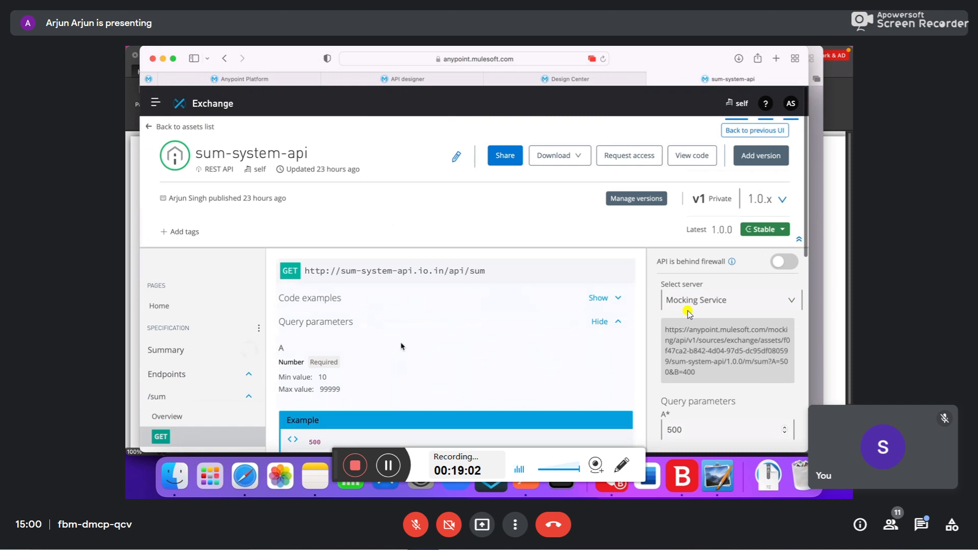
scroll(401, 344, down, 3)
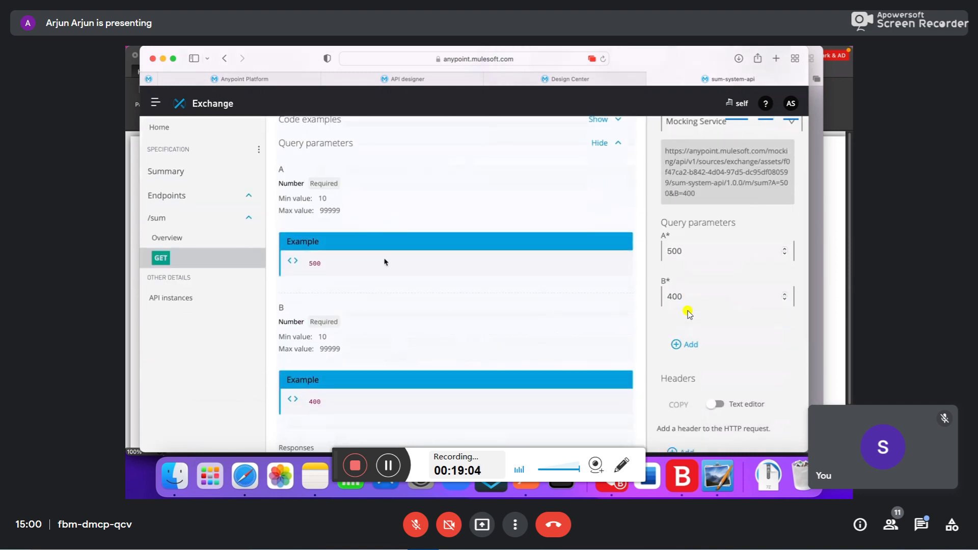
scroll(407, 355, down, 5)
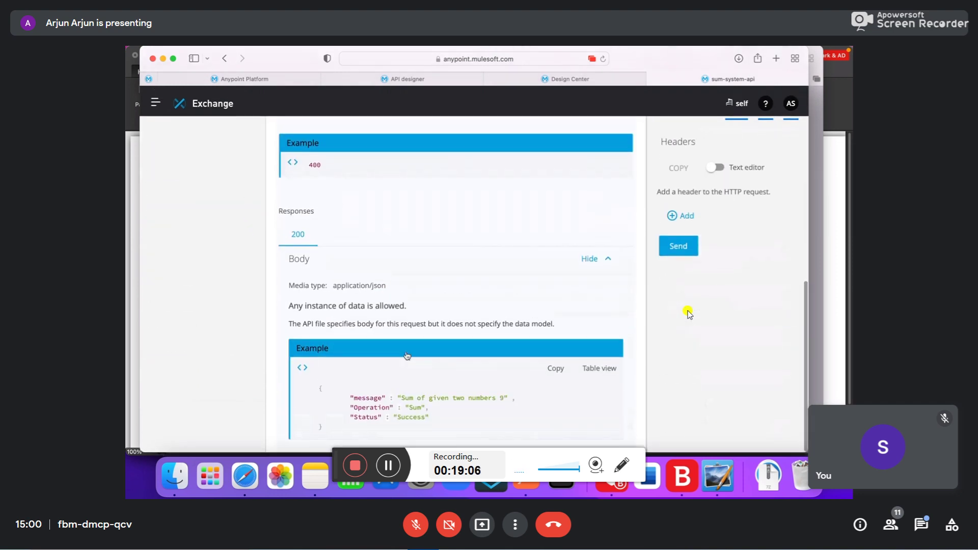
scroll(407, 356, up, 5)
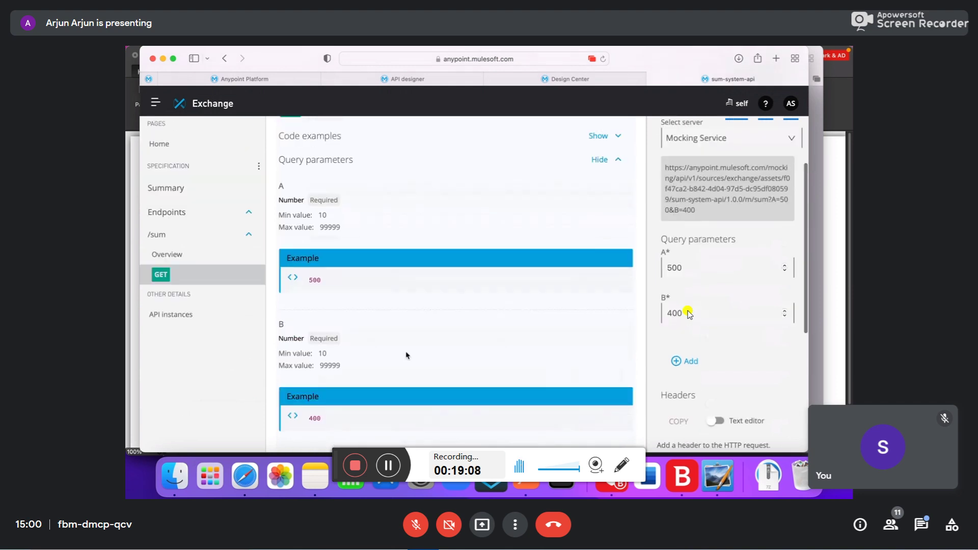
scroll(407, 355, up, 2)
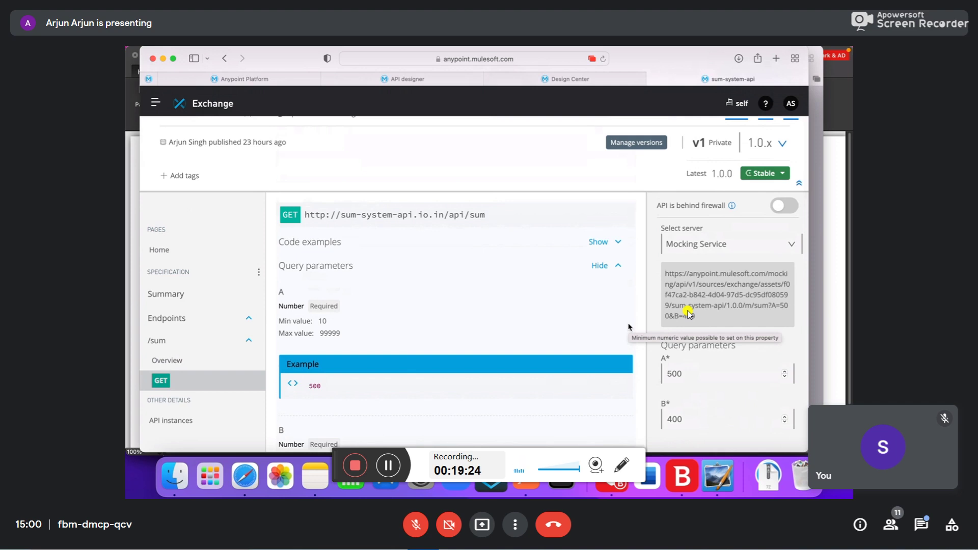
scroll(688, 313, down, 5)
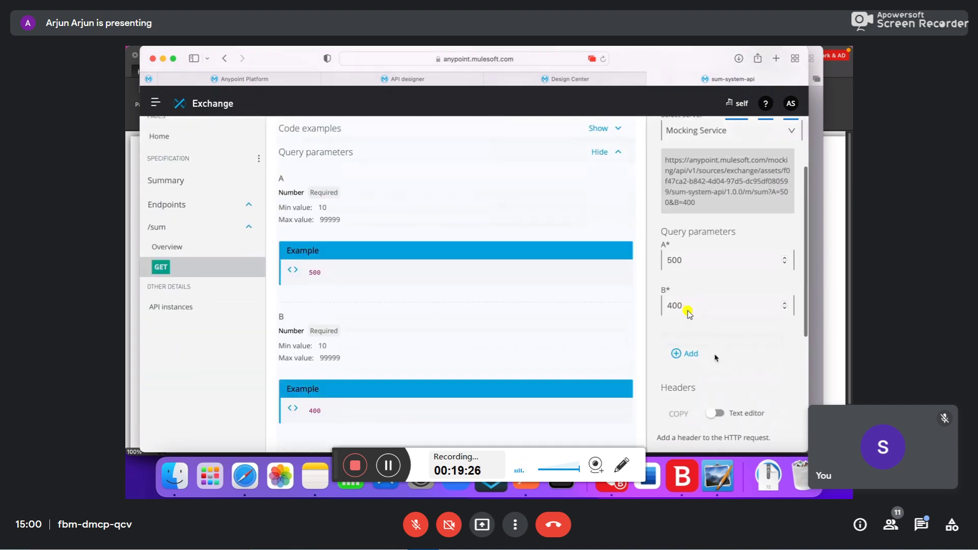
scroll(688, 313, down, 4)
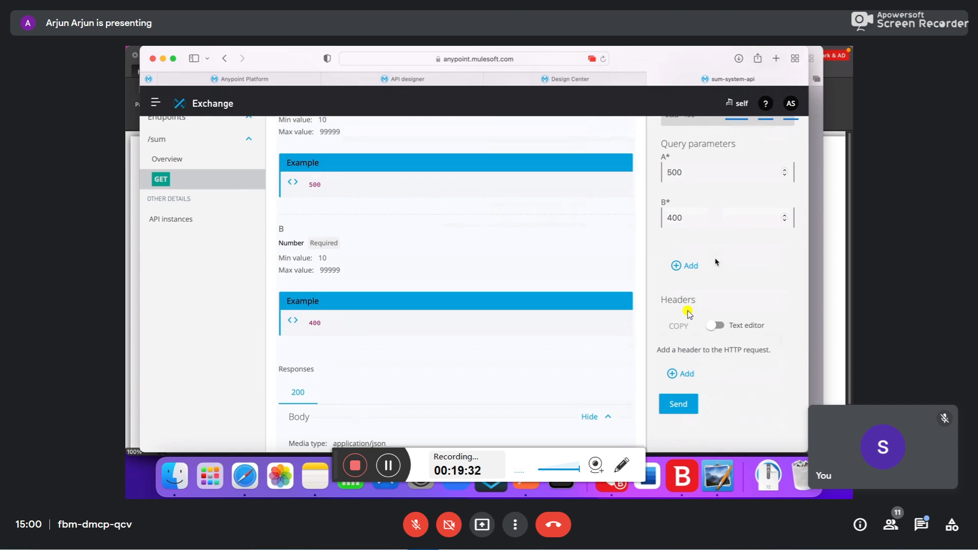
scroll(716, 262, down, 2)
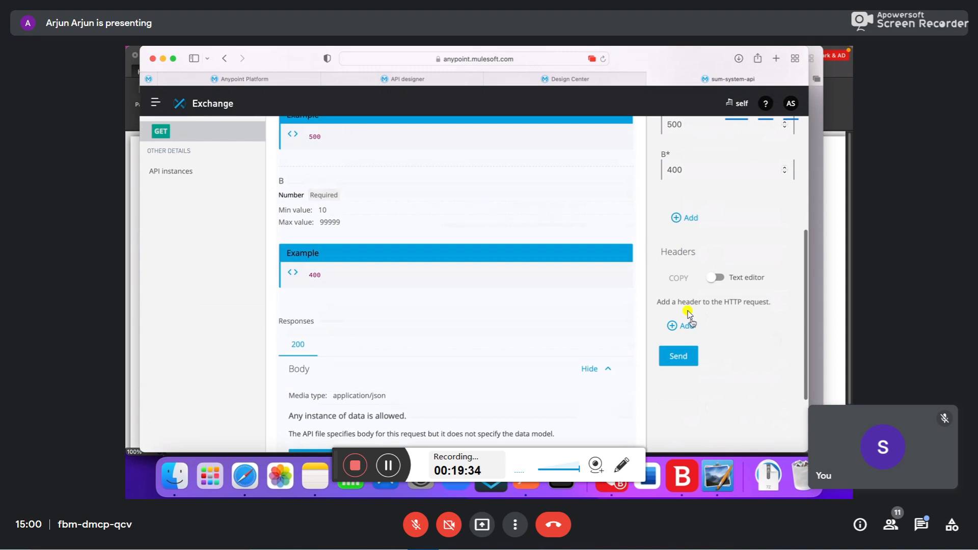
- Send the mock request with A=500 and B=400 and get a 200 OK response
click(673, 356)
scroll(676, 352, down, 2)
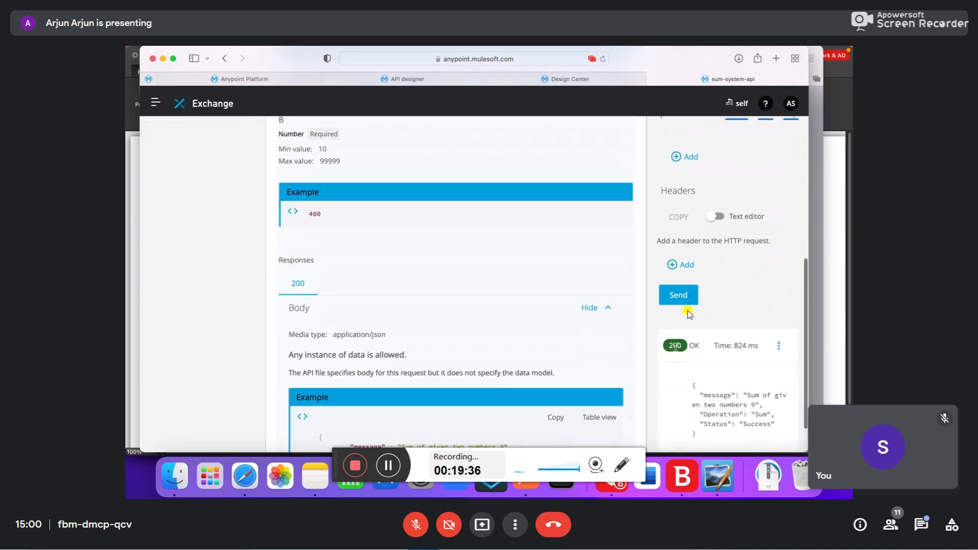
scroll(689, 313, up, 2)
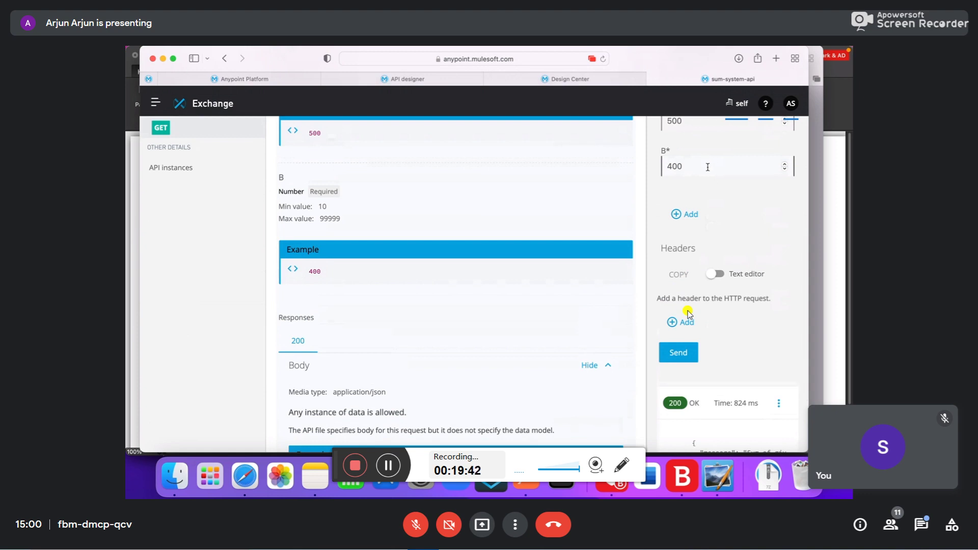
- Change B to 4 and resend, getting a 400 REQUEST_VALIDATION_ERROR because B is below 10
key(BackSpace)
key(BackSpace)
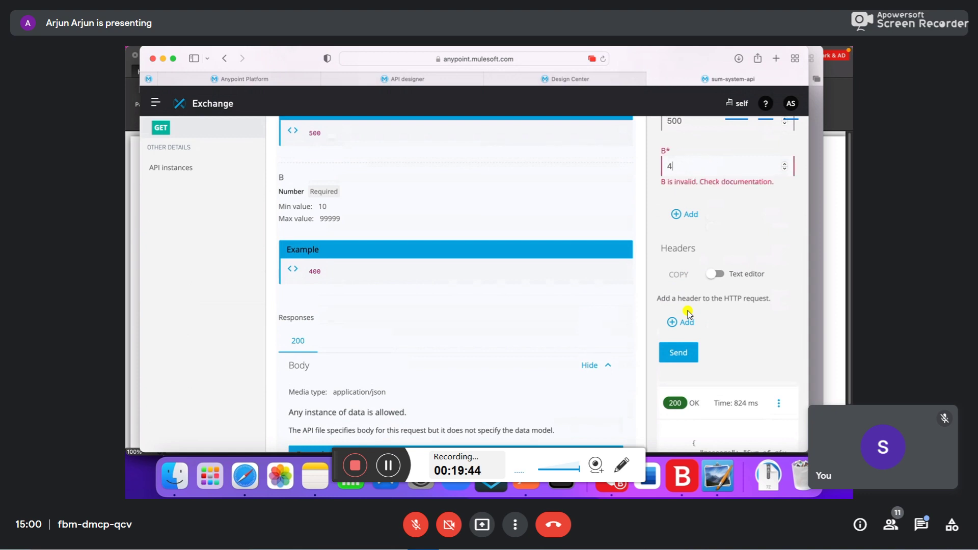
scroll(688, 313, down, 3)
key(Return)
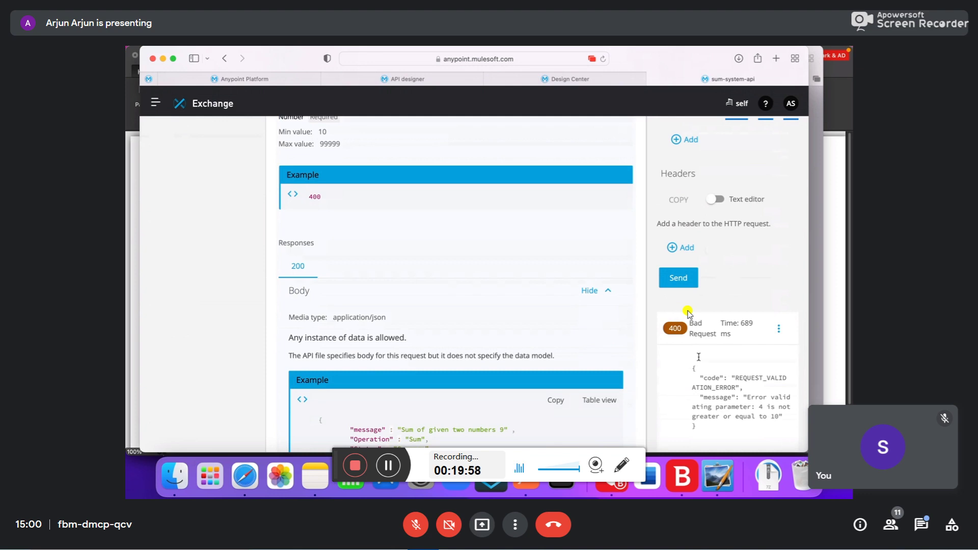
scroll(730, 312, up, 1)
scroll(730, 312, up, 2)
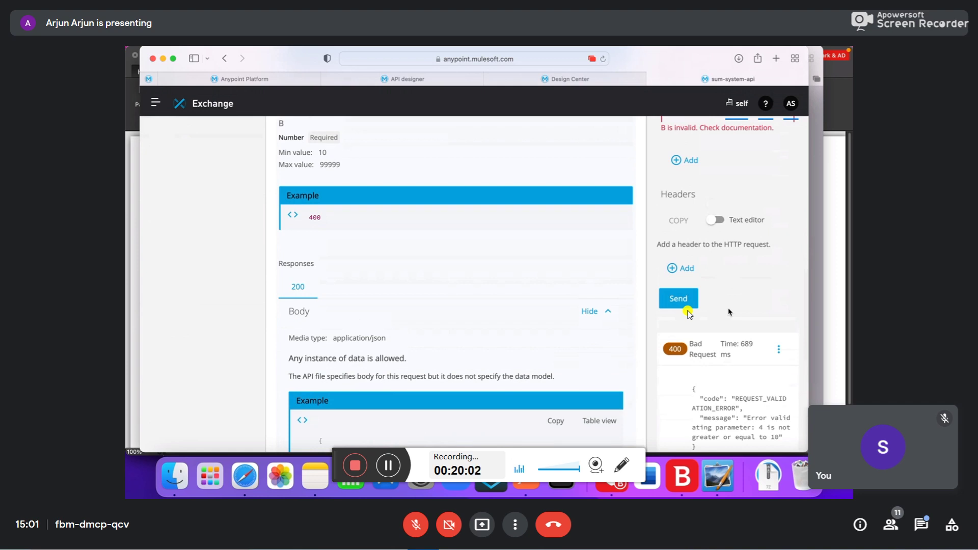
scroll(730, 312, up, 3)
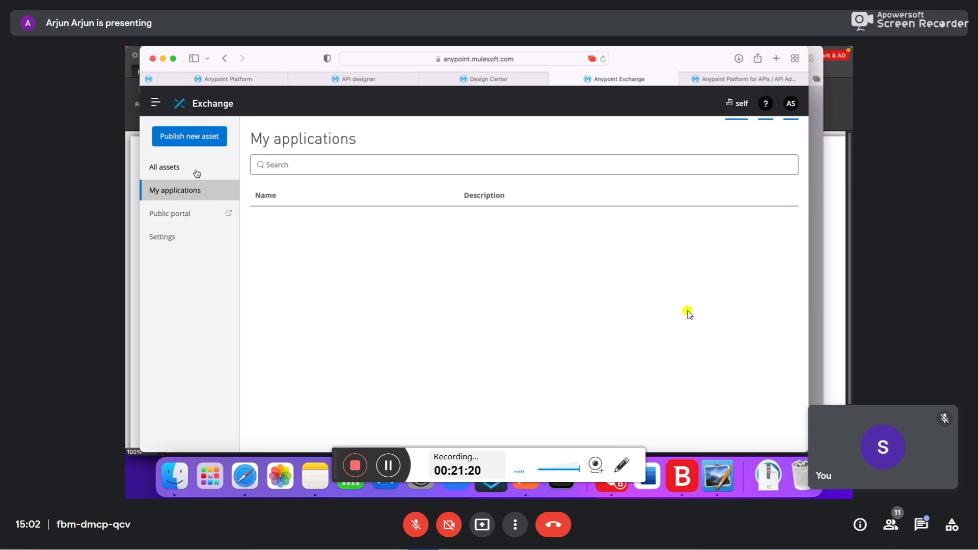
- Return to All assets, glance at the RAML in API designer, then open sum-system-api
click(209, 102)
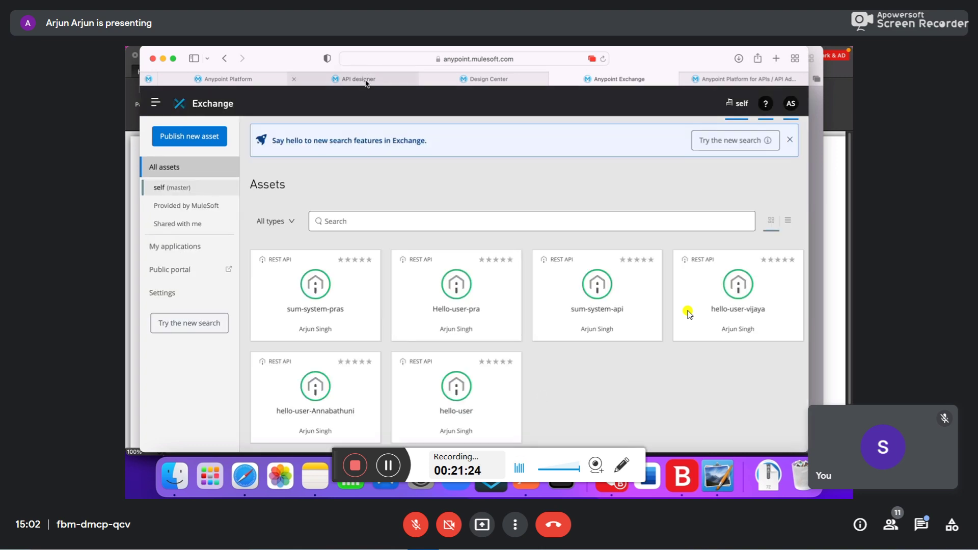
click(366, 80)
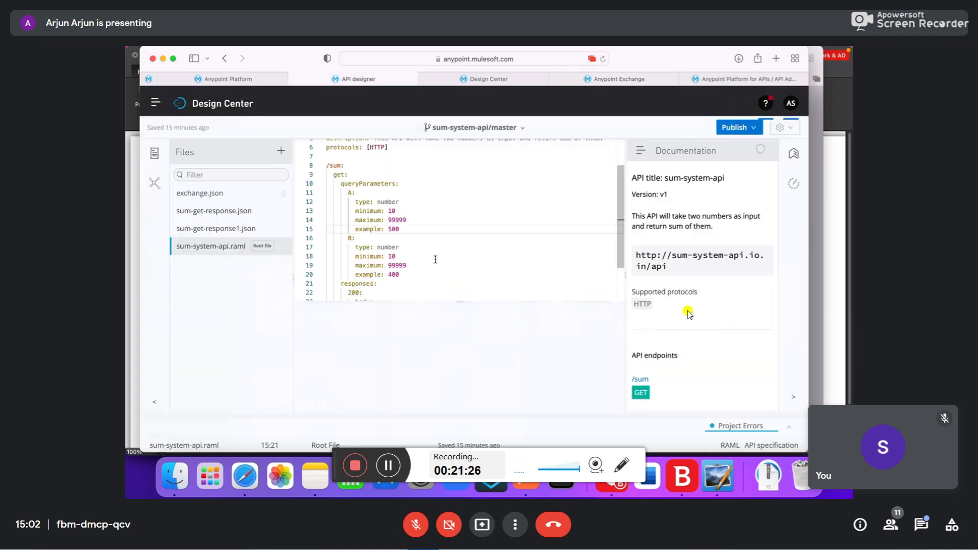
click(613, 82)
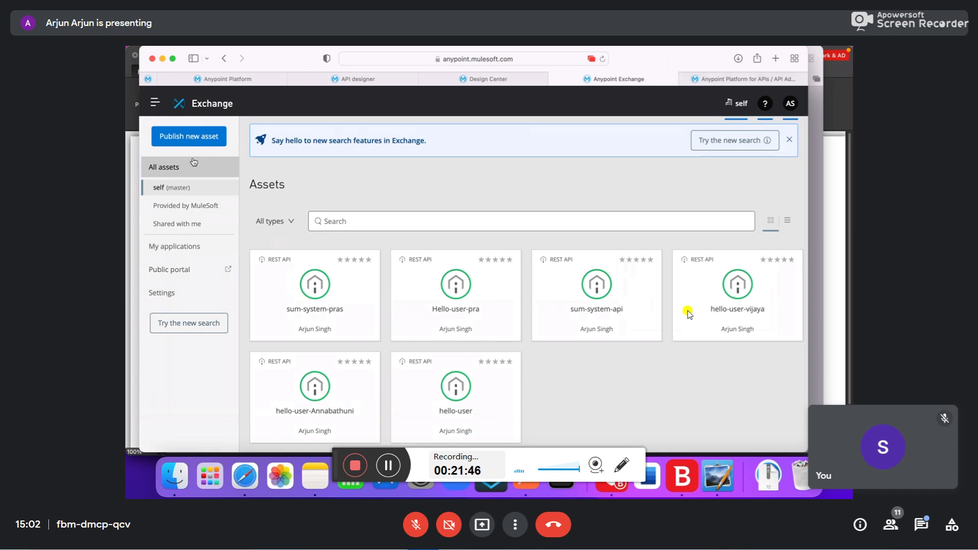
click(573, 299)
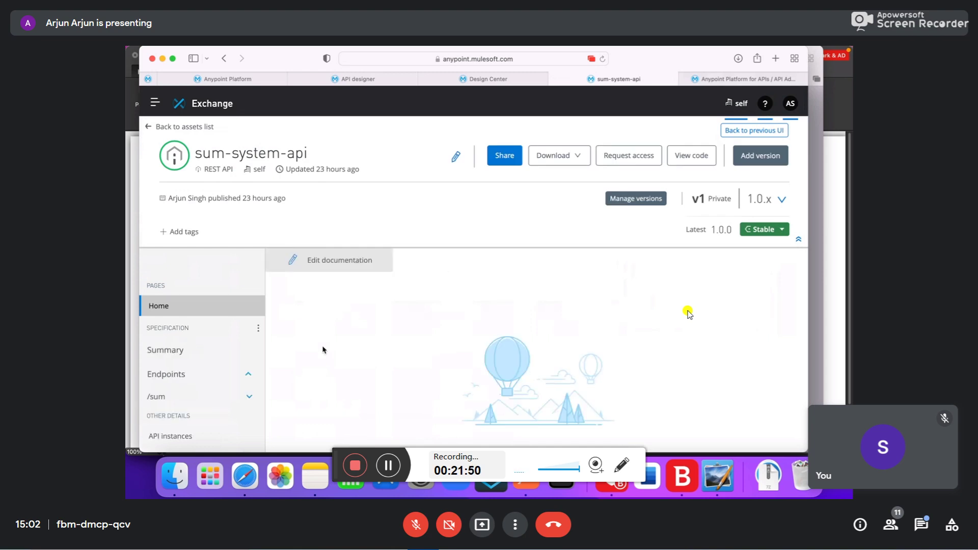
- Open the GET /sum page with A=500 and B=400 prefilled, and bring up the browser context menu
scroll(322, 350, down, 3)
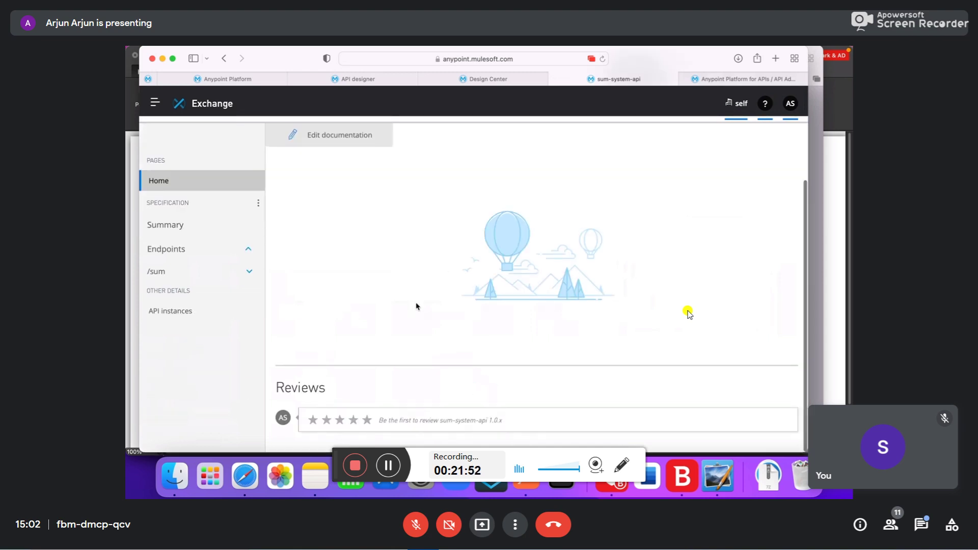
scroll(233, 319, up, 3)
click(187, 391)
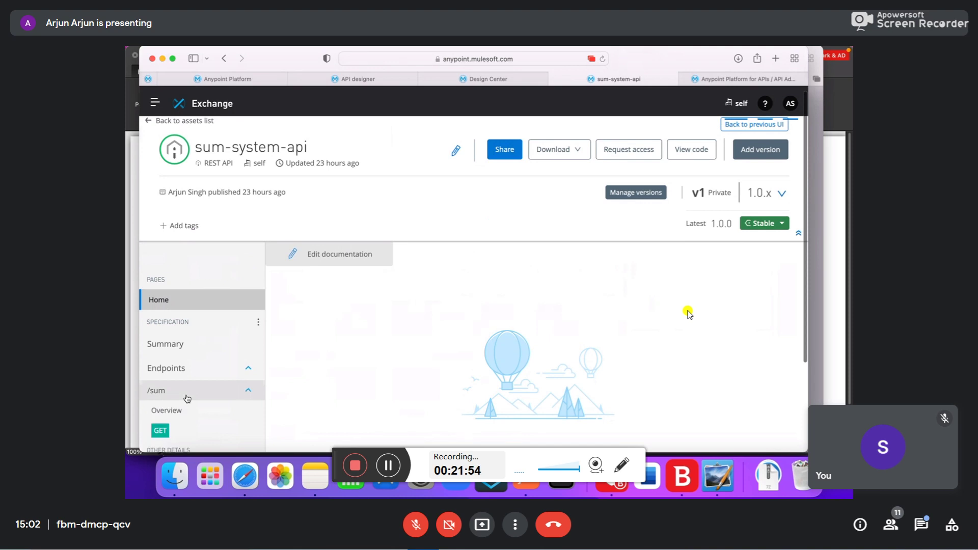
click(173, 427)
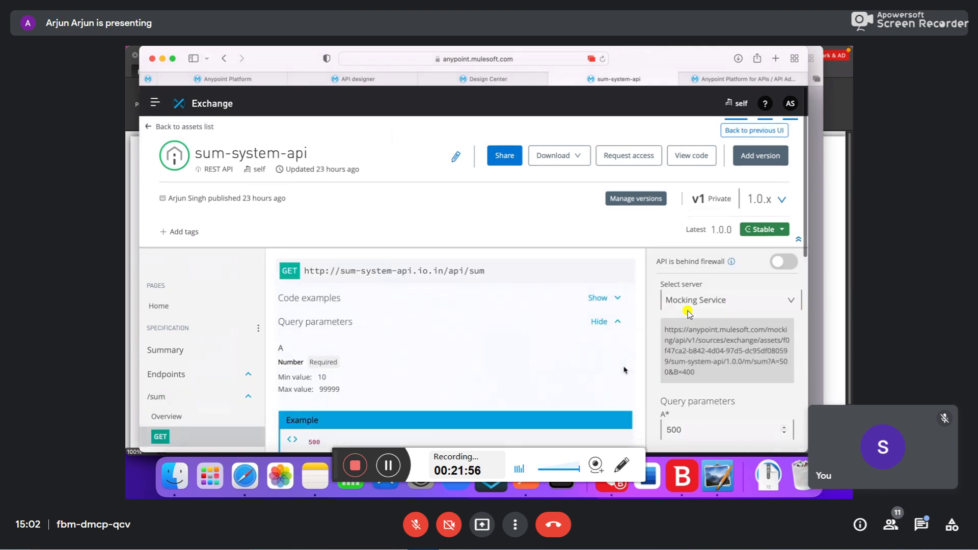
scroll(626, 371, down, 1)
scroll(626, 371, down, 2)
scroll(625, 370, up, 2)
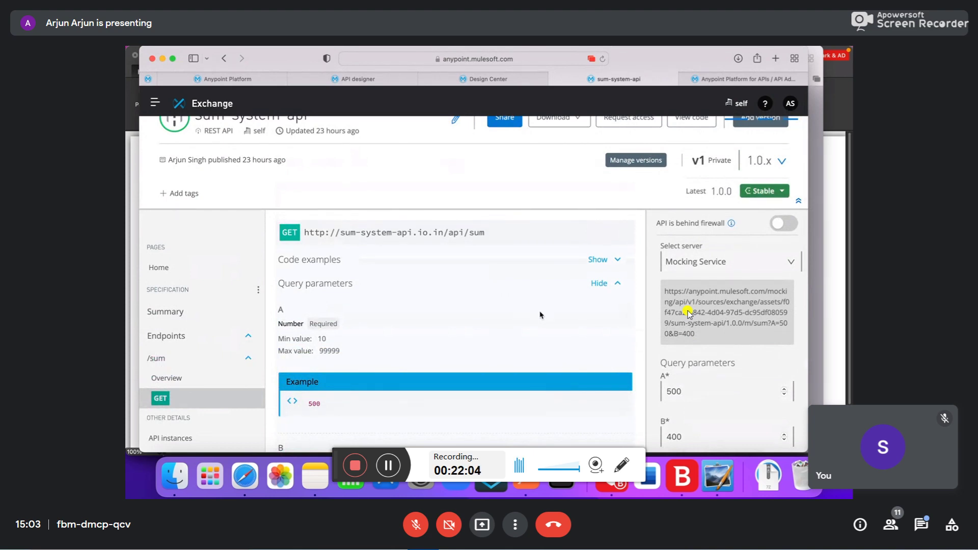
right_click(499, 199)
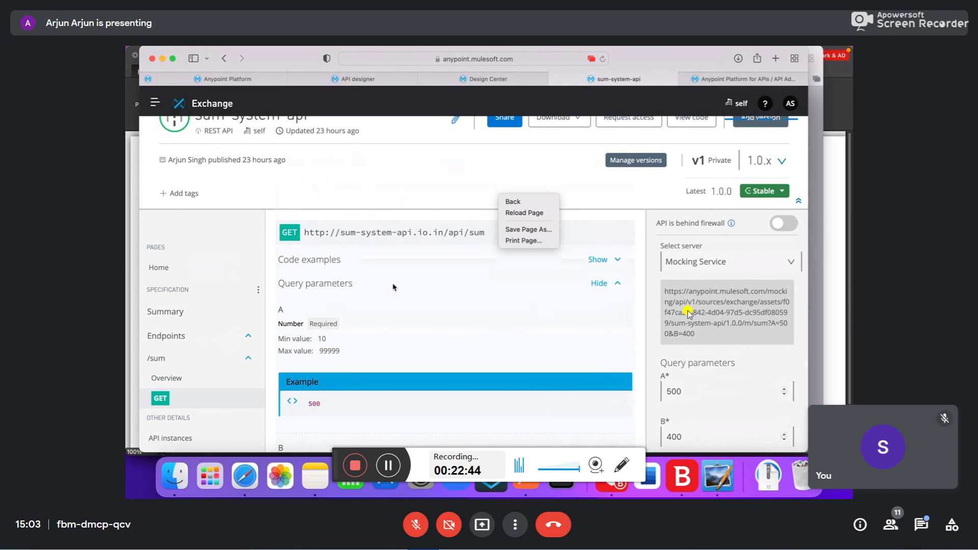
- Dismiss the context menu and scroll through the GET /sum page
key(Escape)
scroll(395, 386, down, 3)
scroll(396, 386, down, 5)
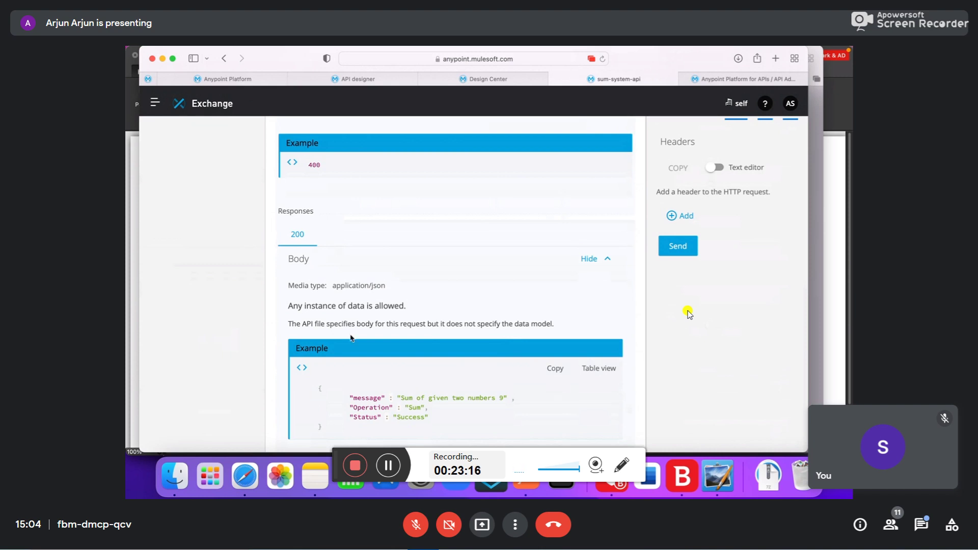
scroll(688, 313, up, 2)
scroll(688, 312, up, 5)
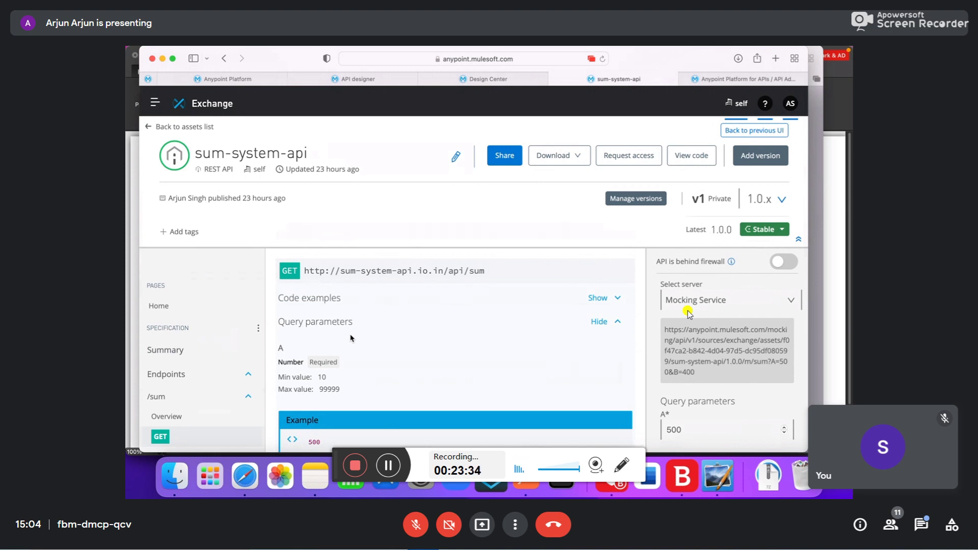
- Check the course notes, then return to the browser's API designer tab with sum-system-api.raml
click(312, 477)
scroll(382, 291, up, 10)
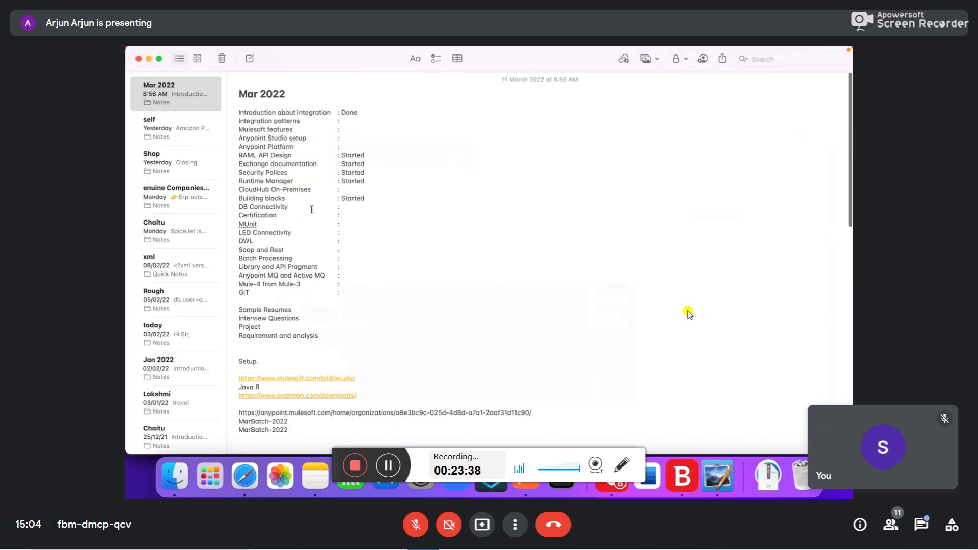
key(ctrl+Up)
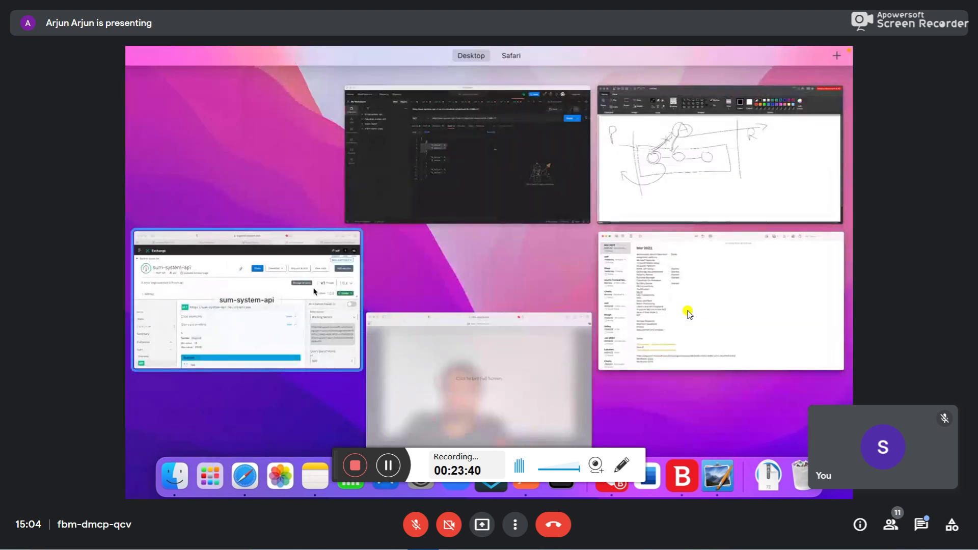
click(229, 286)
click(345, 80)
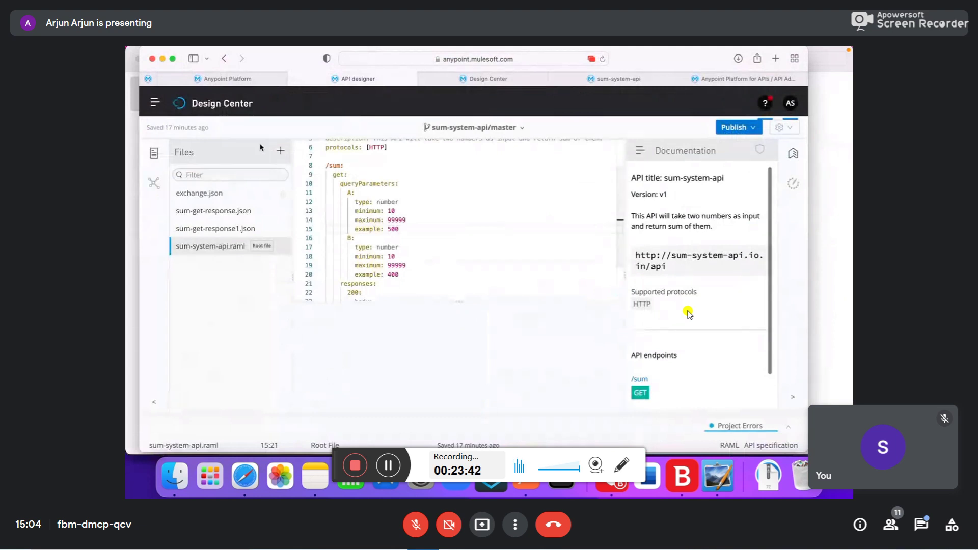
- Go to API Manager and open the sum-system-api instance
click(241, 80)
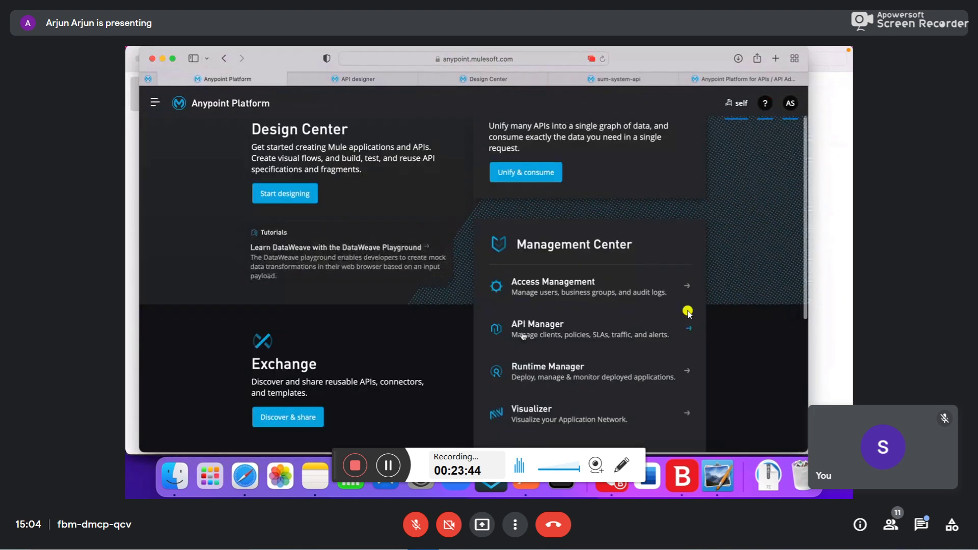
click(739, 80)
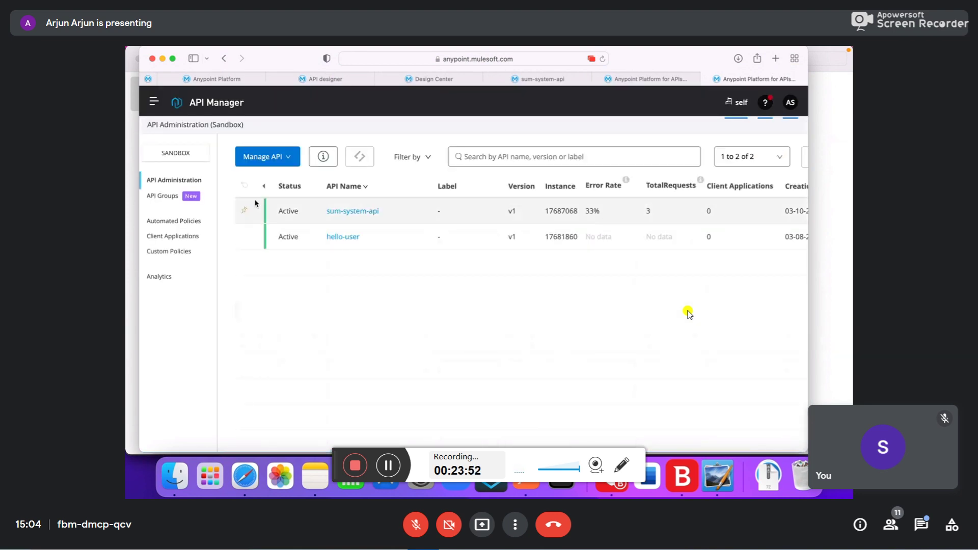
click(360, 211)
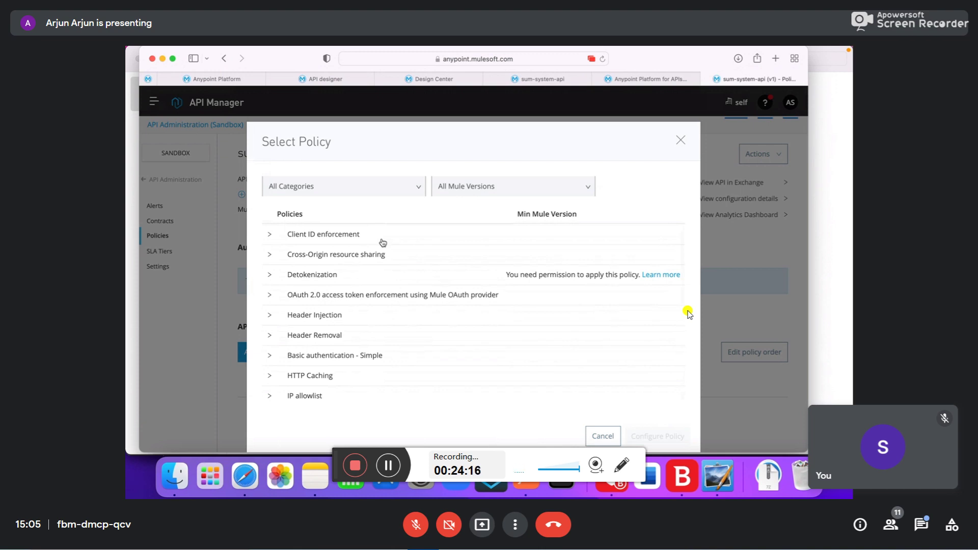
- Add the Client ID enforcement 1.2.4 policy to sum-system-api with its default configuration
click(270, 233)
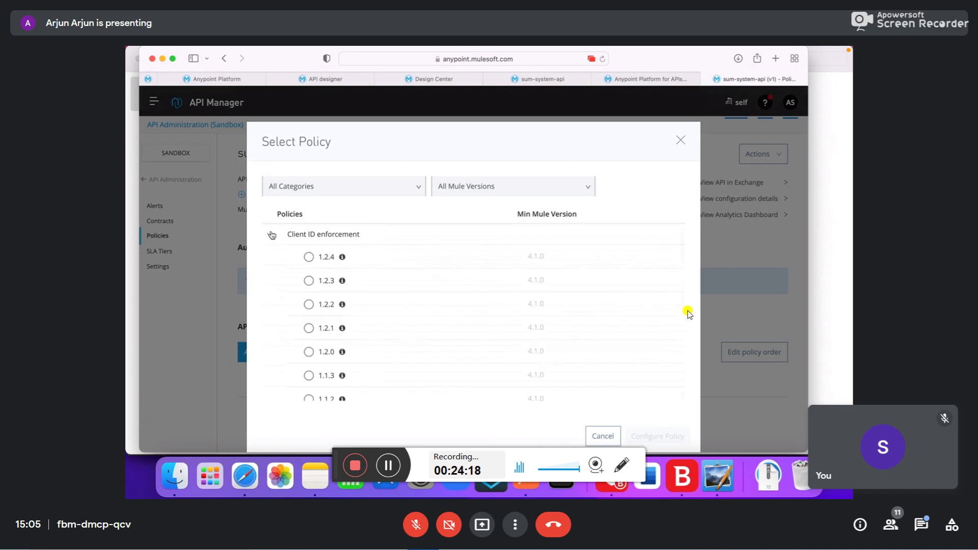
click(309, 257)
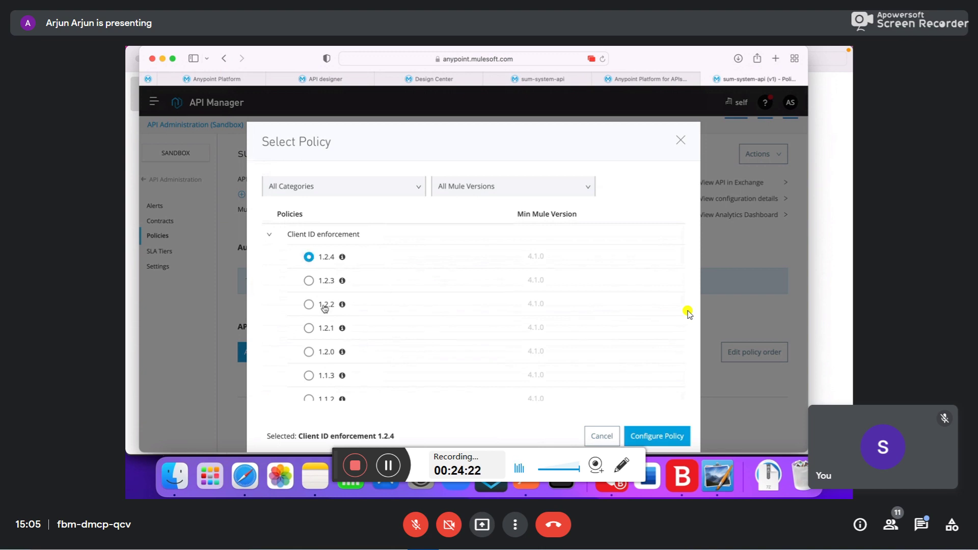
click(647, 440)
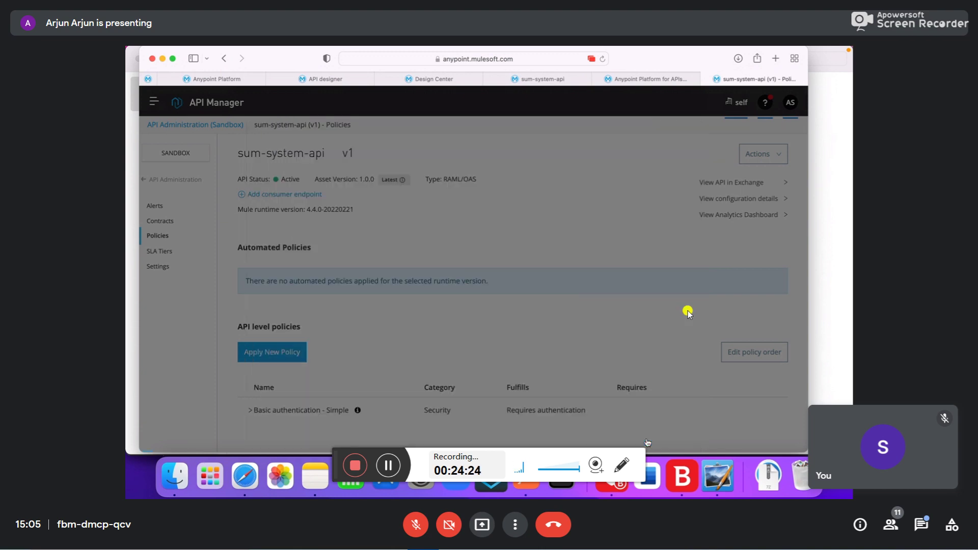
scroll(363, 350, down, 2)
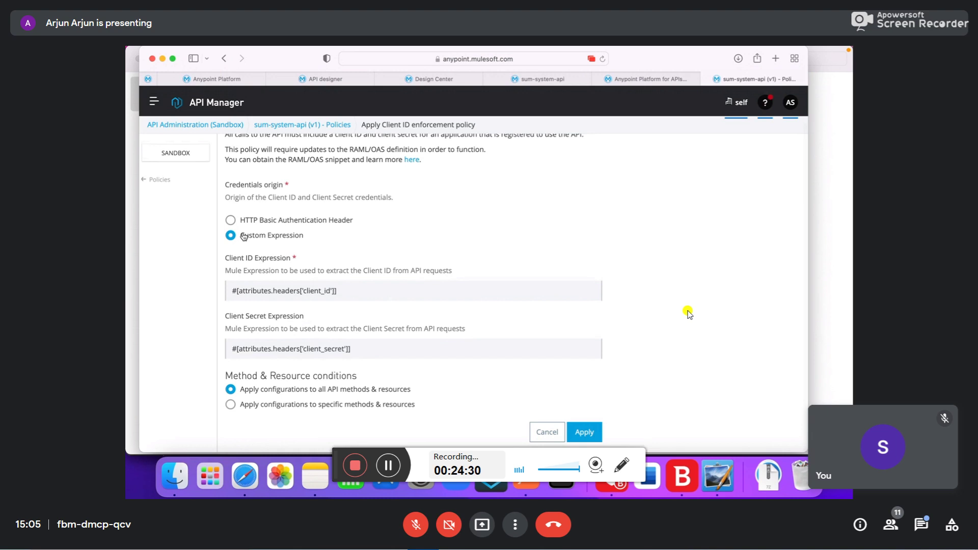
click(585, 434)
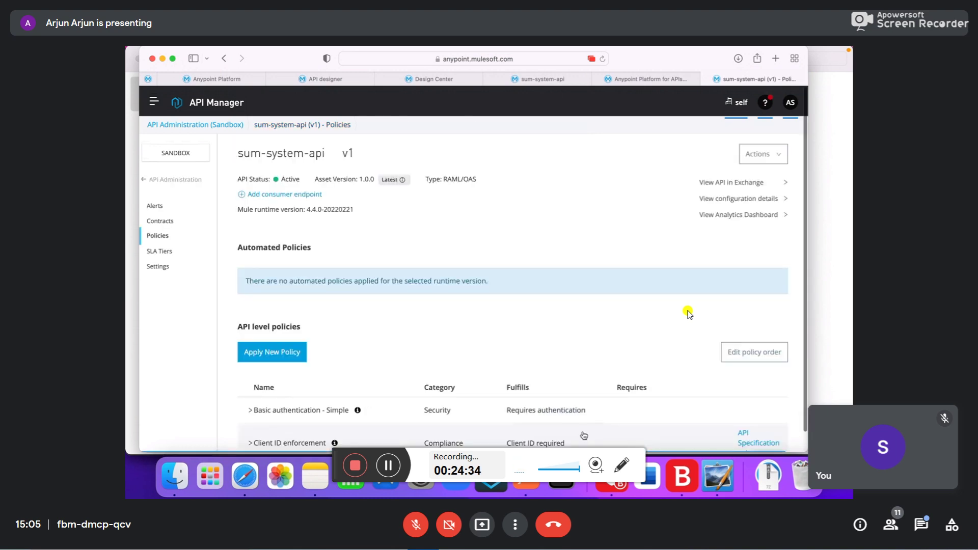
scroll(584, 435, down, 1)
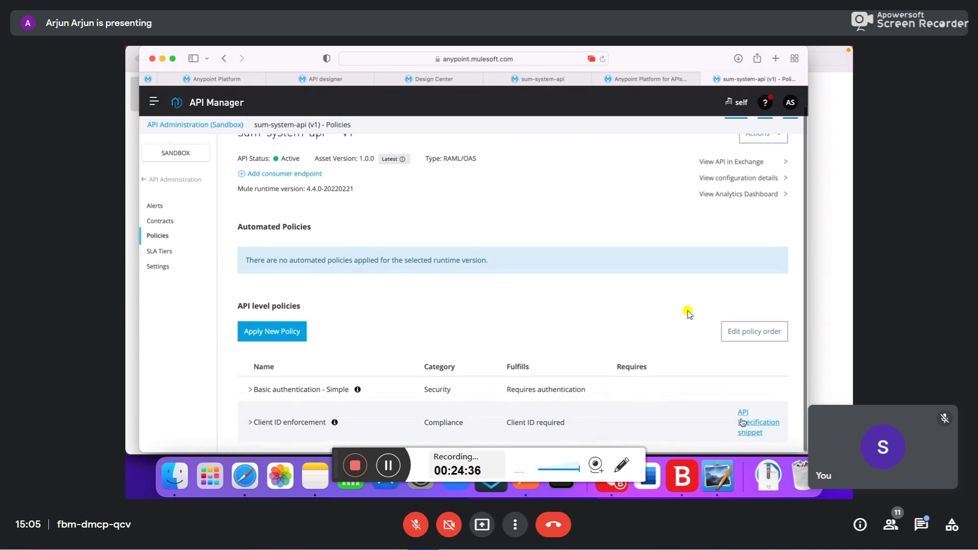
- Change Client ID enforcement's credentials origin to the HTTP Basic Authentication Header
click(250, 423)
scroll(250, 426, down, 2)
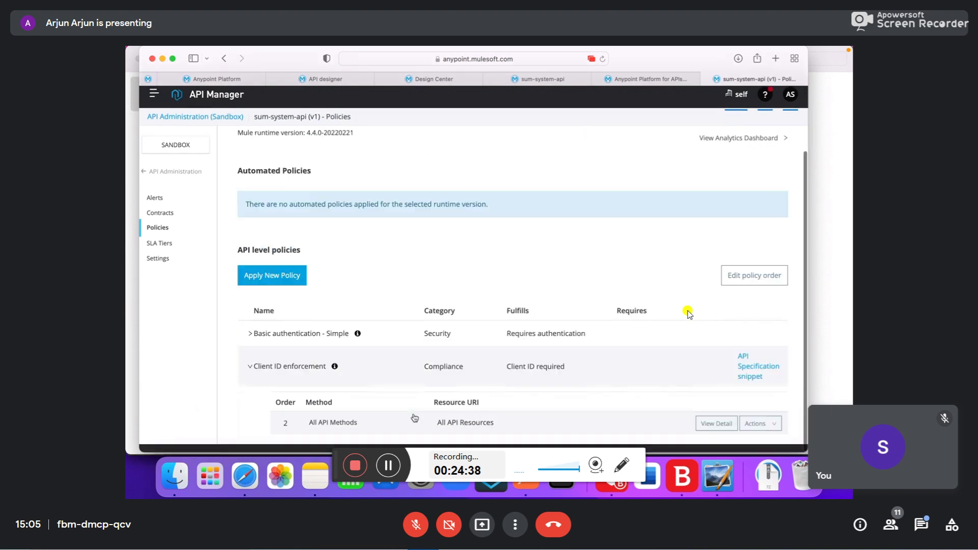
click(717, 432)
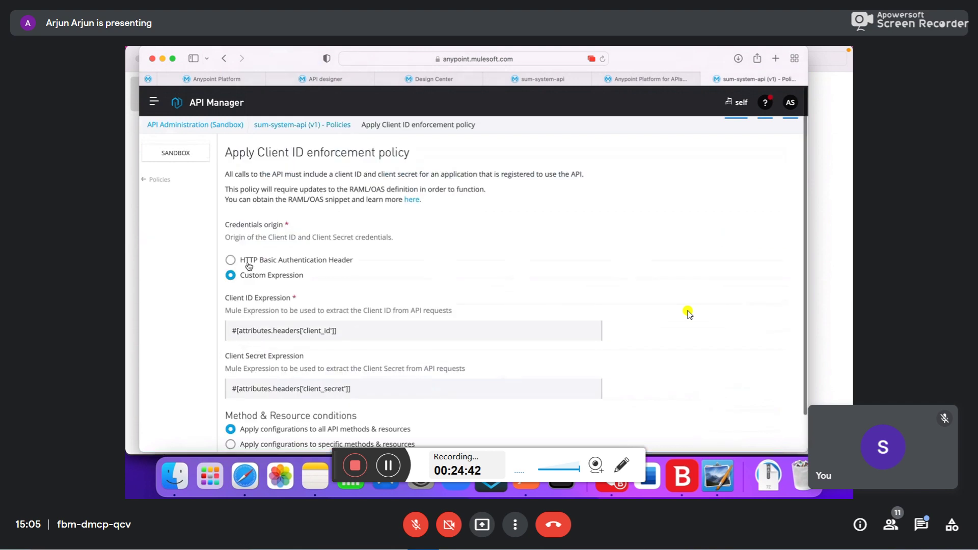
click(246, 261)
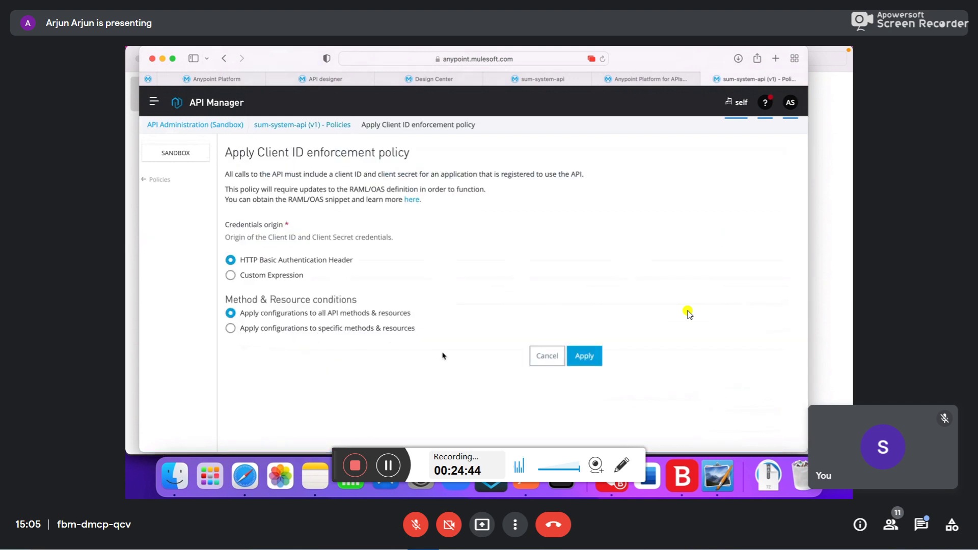
click(587, 363)
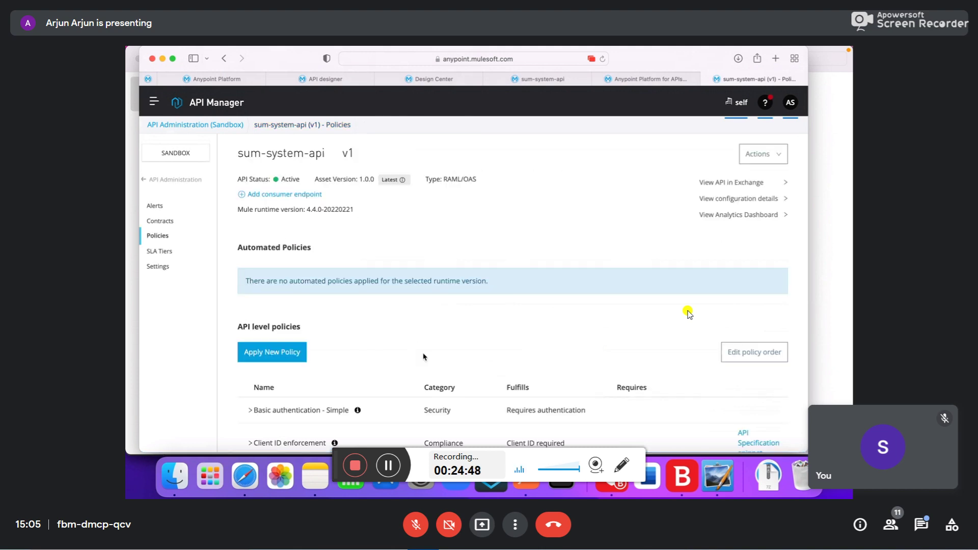
- Disable the Basic authentication - Simple policy
click(423, 389)
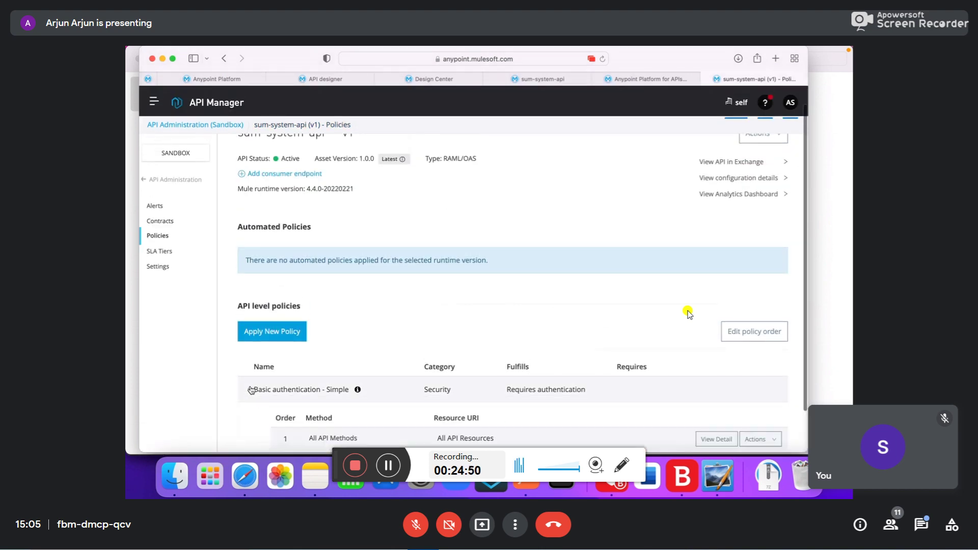
scroll(708, 357, down, 2)
click(759, 388)
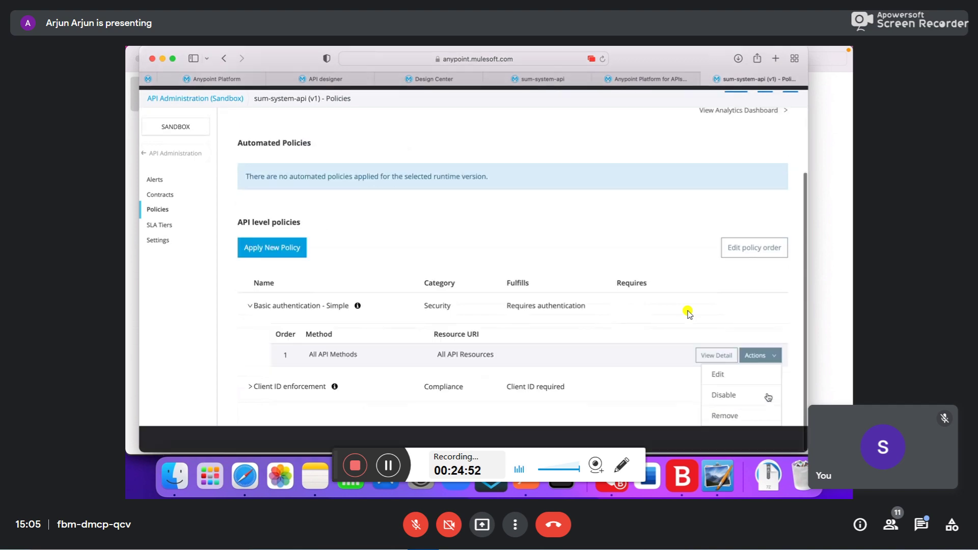
click(724, 421)
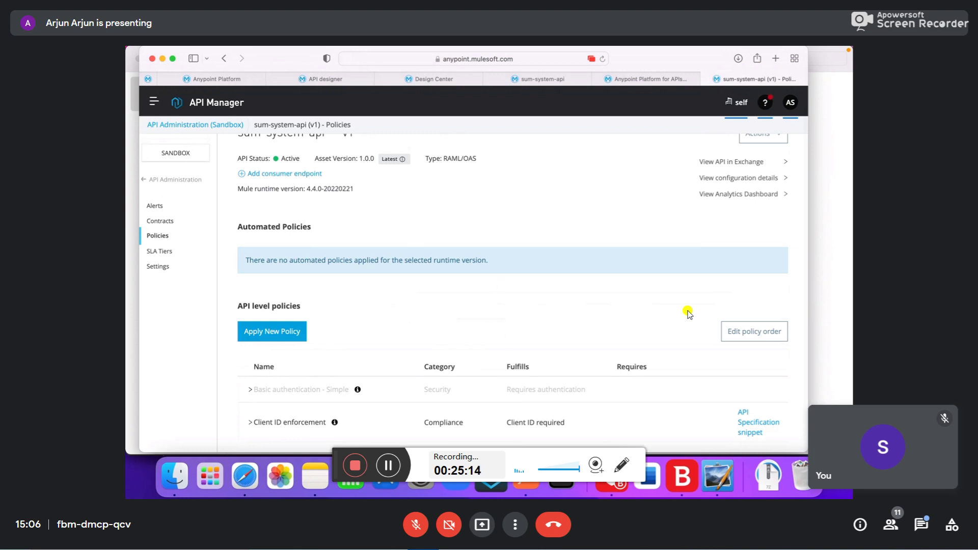
click(540, 79)
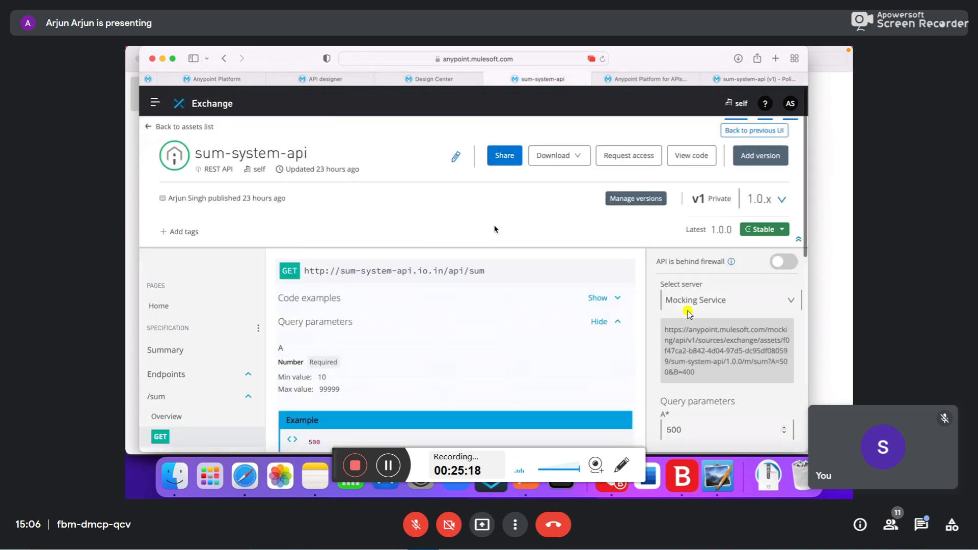
click(602, 59)
click(618, 159)
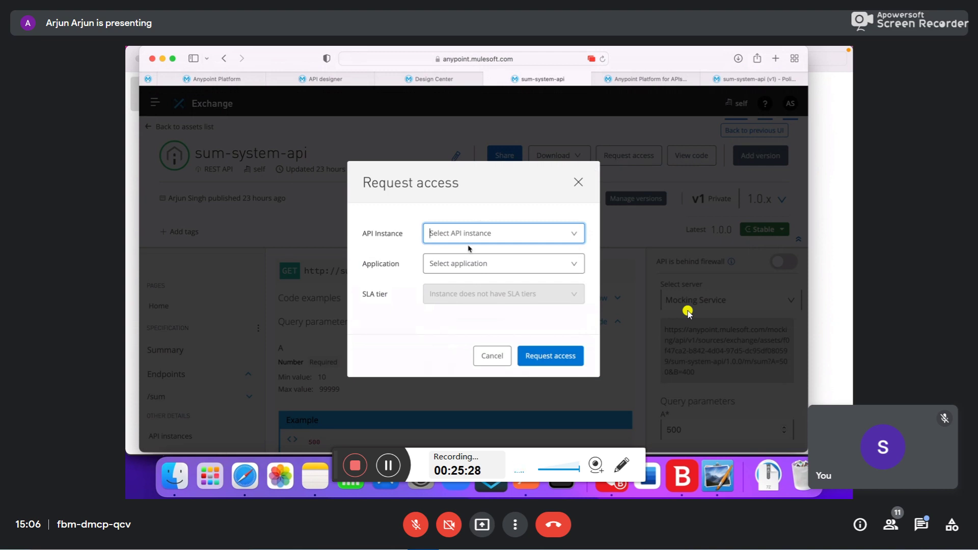
click(488, 356)
click(651, 80)
click(731, 80)
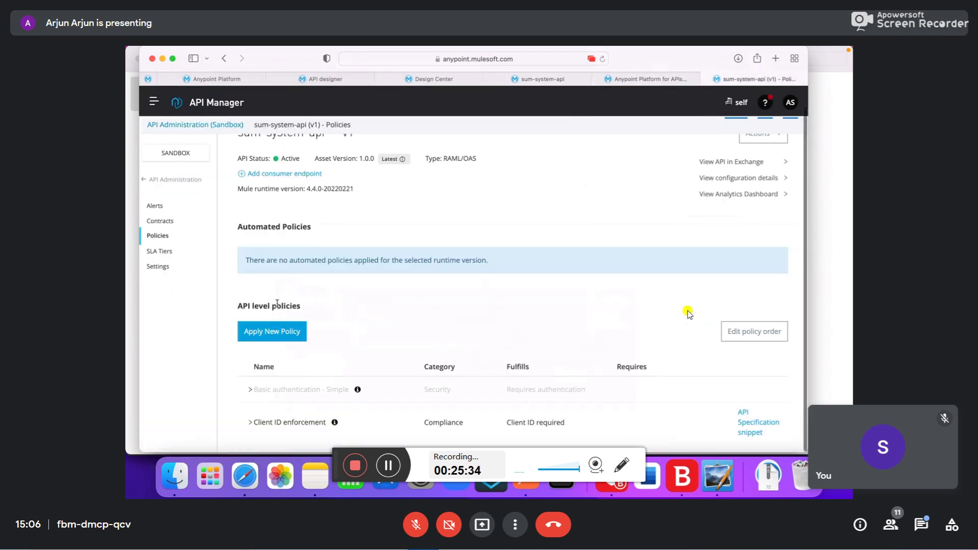
- Open sum-system-api v1's Contracts page, showing 0 contracts
click(161, 220)
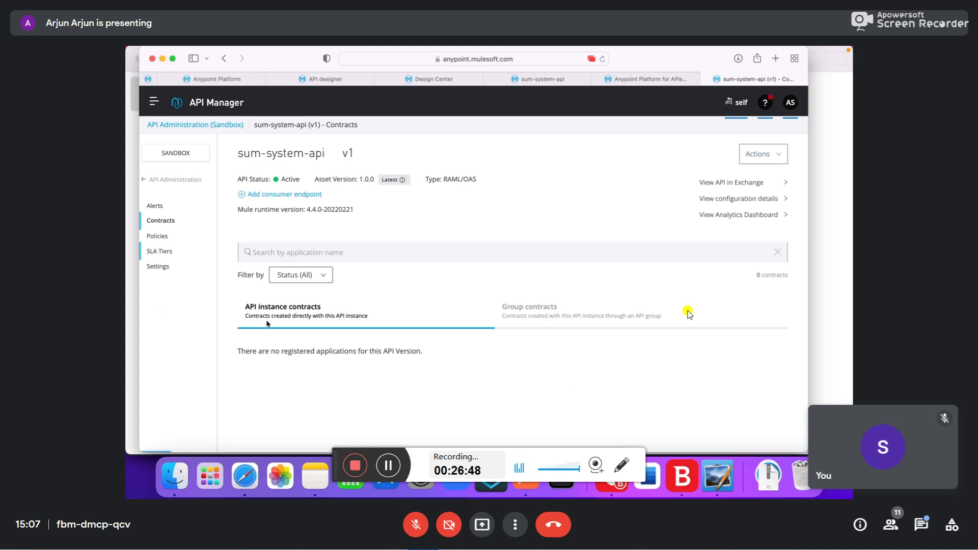
- Open the SLA Tiers page for sum-system-api v1
click(159, 252)
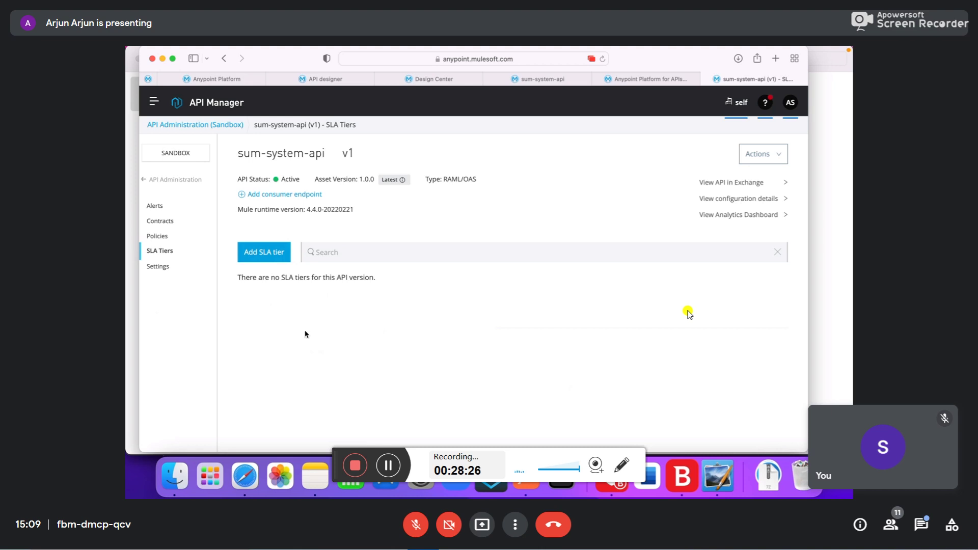
- Check sum-system-api's contracts, settings (API ID 17687068) and Actions menu, then reopen it from API Administration
click(158, 221)
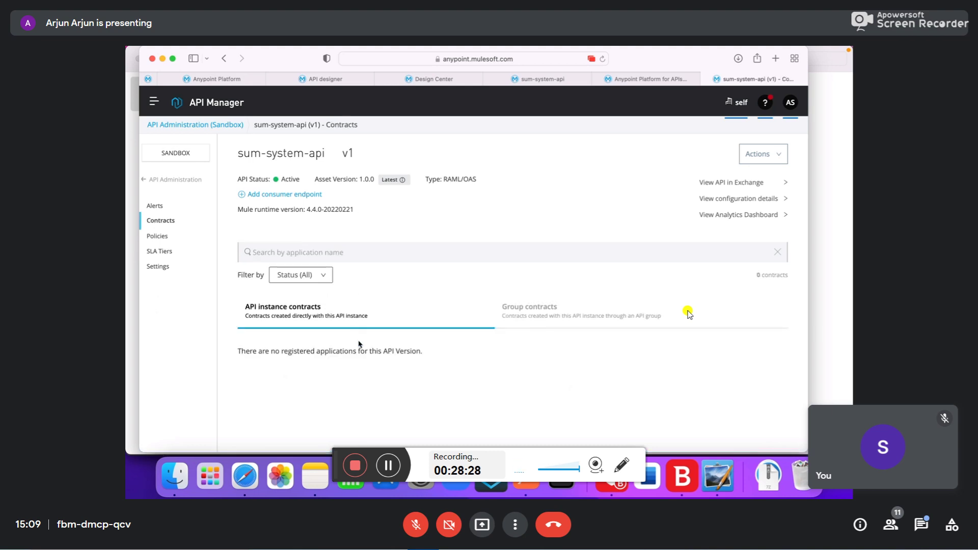
click(159, 267)
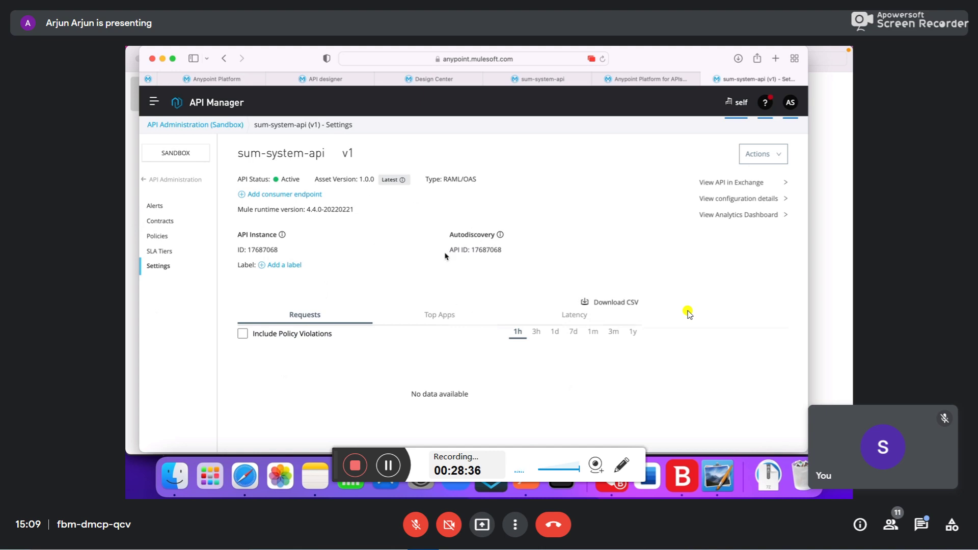
click(760, 154)
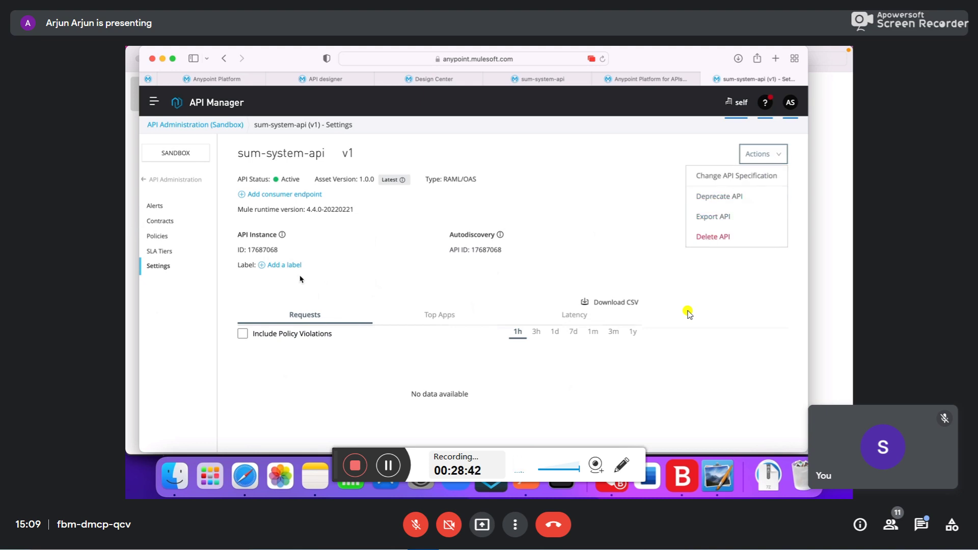
click(163, 187)
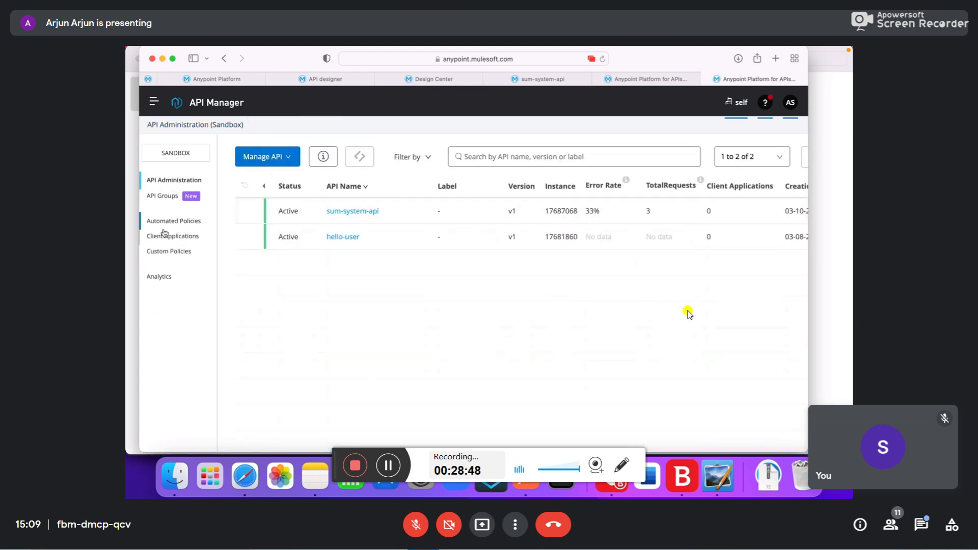
click(344, 211)
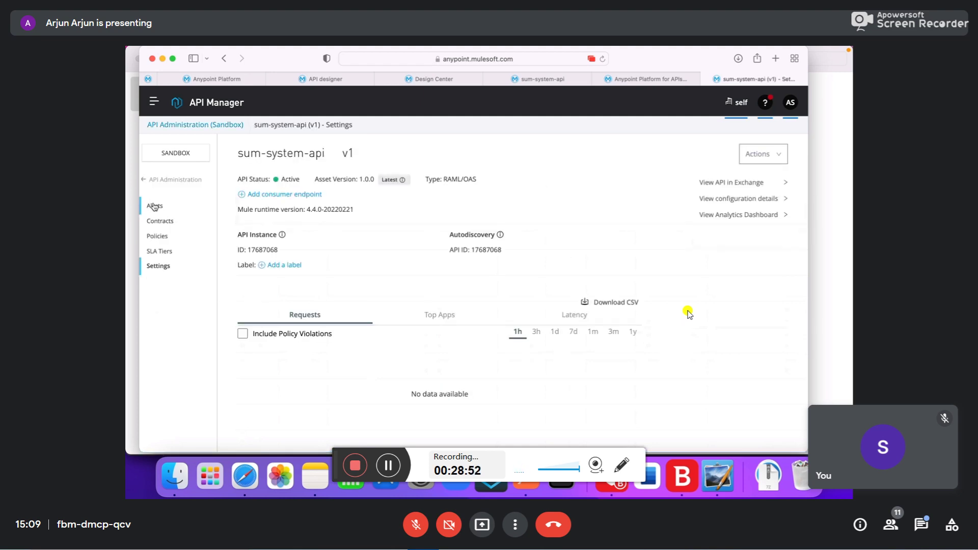
- Review the API's alerts, then open Runtime Manager's Applications list in a new tab
click(155, 207)
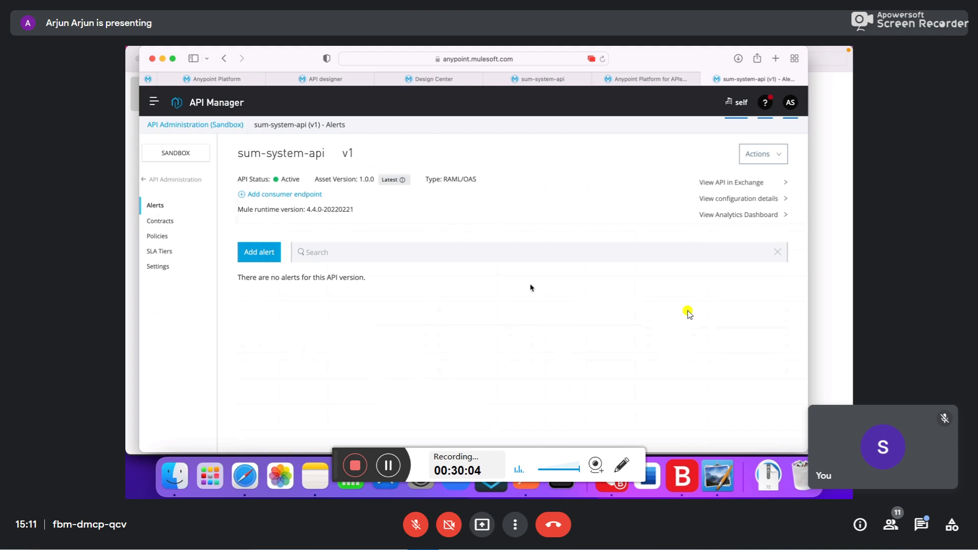
click(218, 78)
click(553, 371)
click(767, 79)
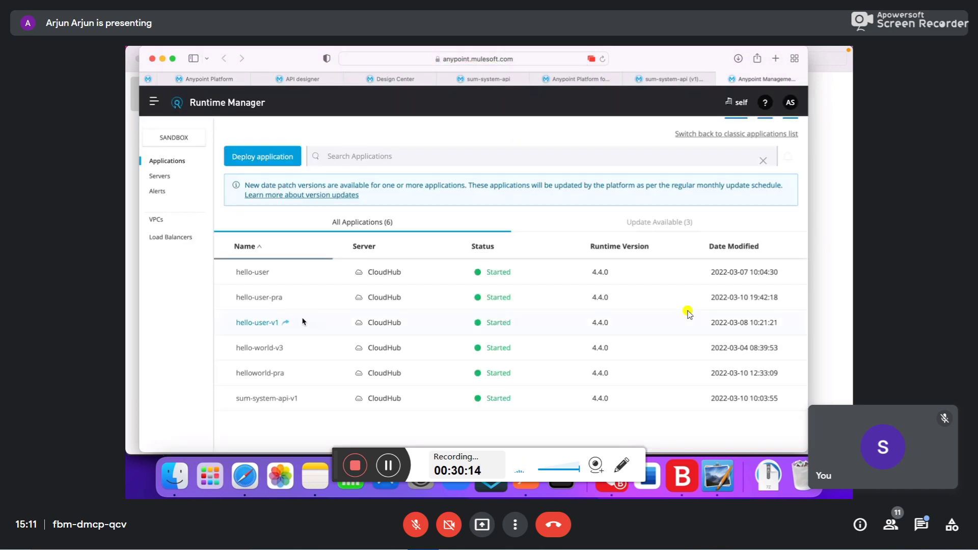
- Open the sum-system-api-v1 application and view its Mule messages chart
click(260, 400)
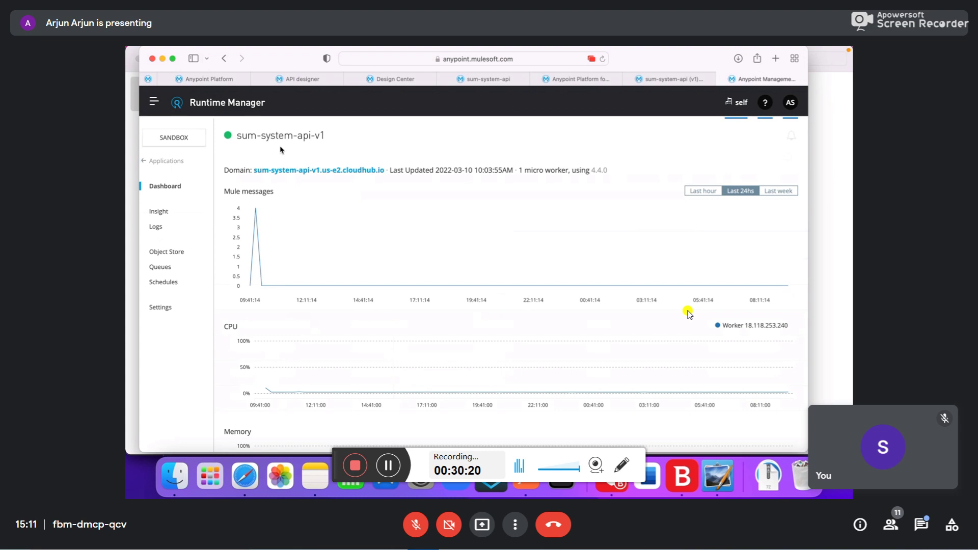
drag(237, 137, 326, 137)
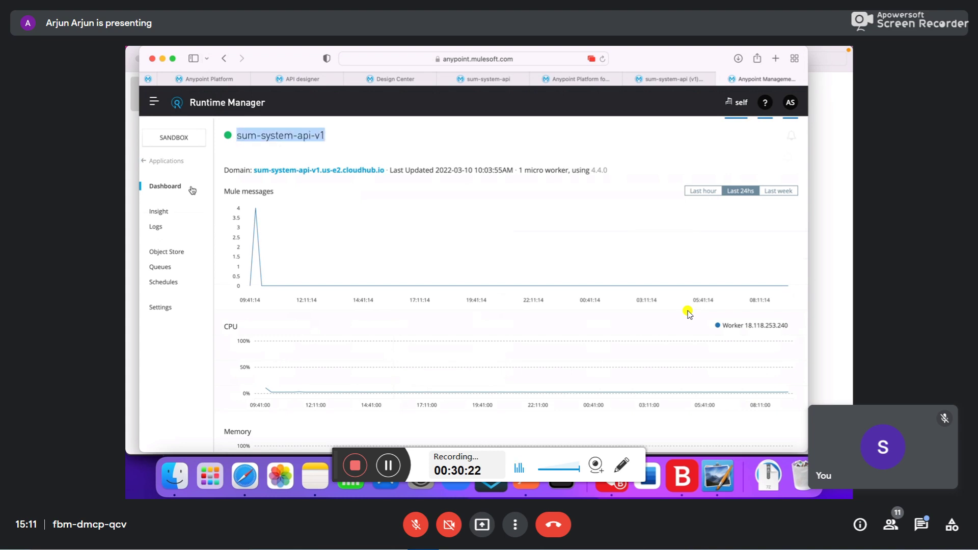
mouse_move(330, 291)
scroll(330, 290, down, 3)
scroll(330, 292, up, 3)
scroll(331, 291, down, 1)
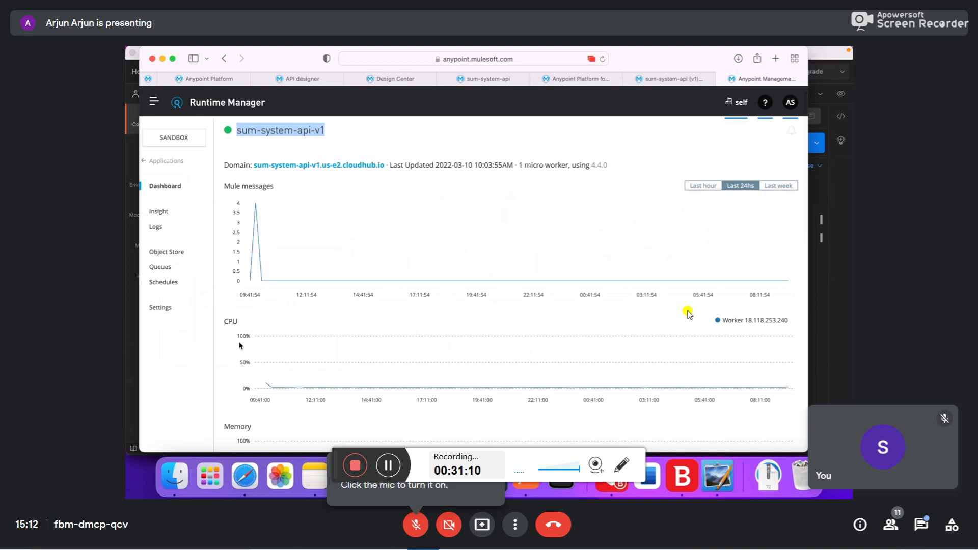
scroll(239, 346, down, 3)
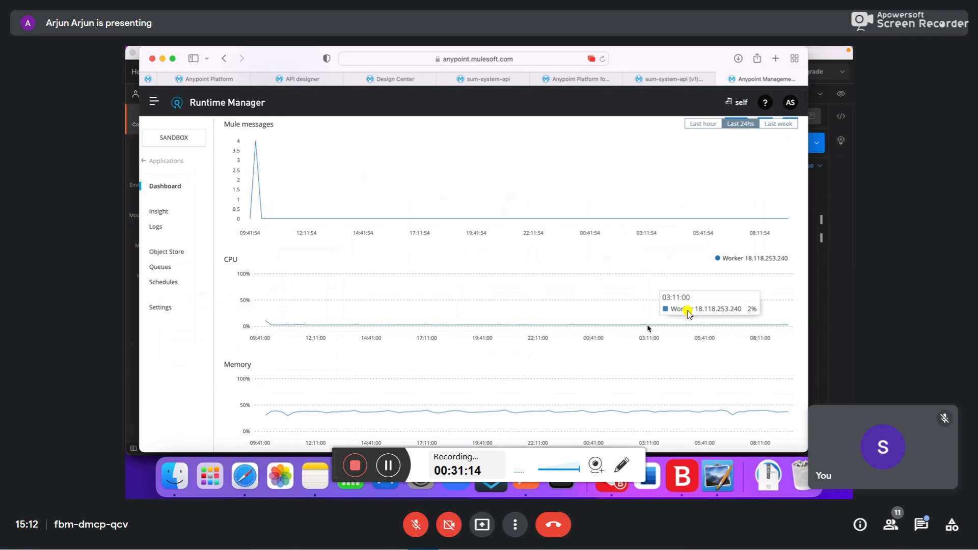
- Inspect the CPU chart with the worker's IP address, plus the memory chart
drag(745, 258, 788, 258)
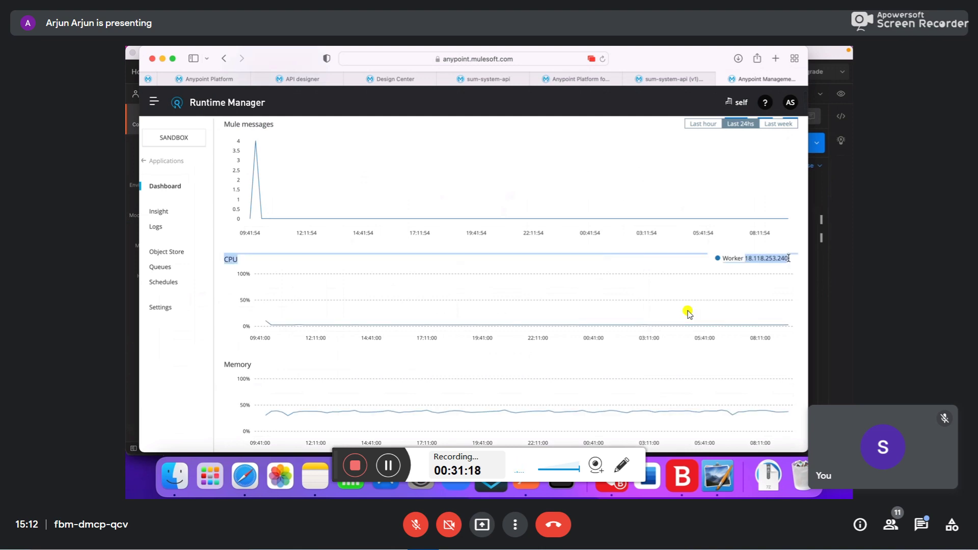
click(602, 312)
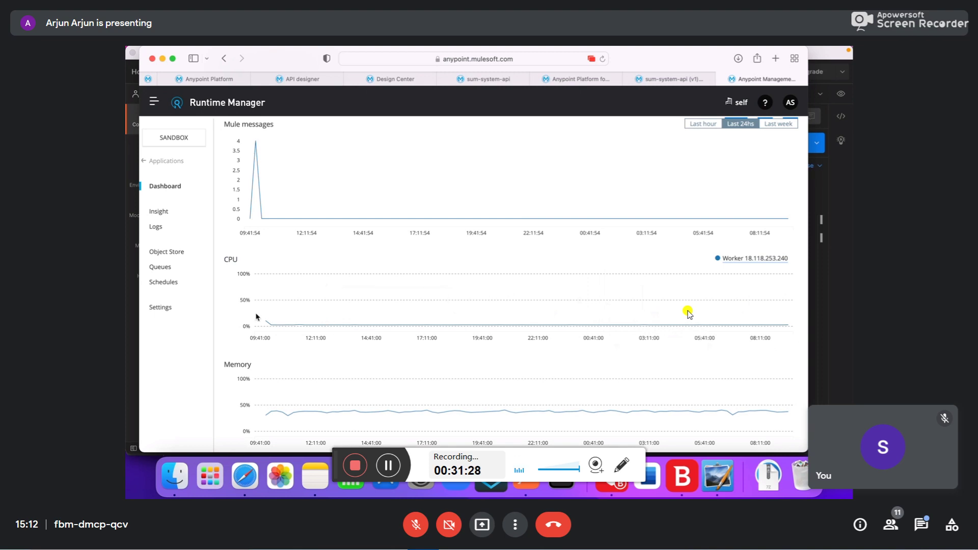
mouse_move(268, 326)
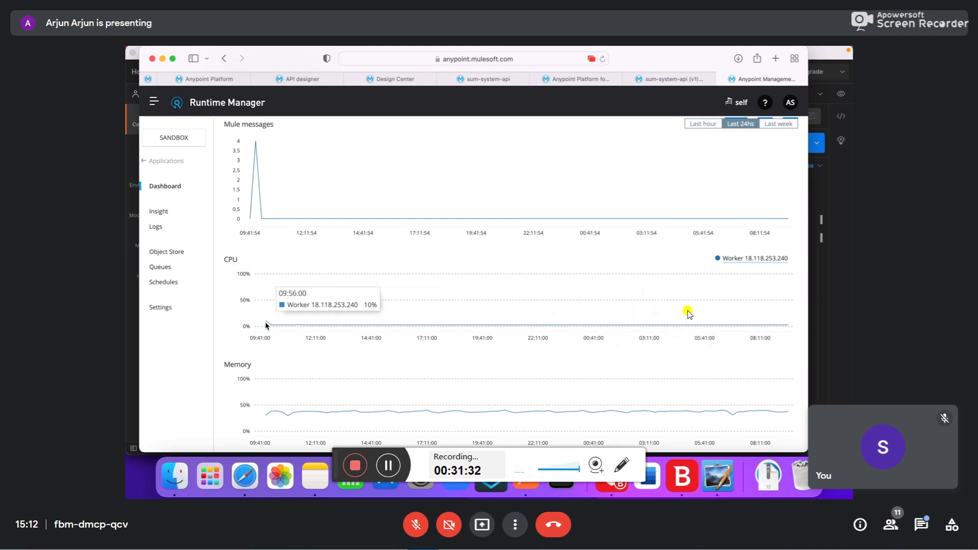
scroll(284, 351, down, 1)
mouse_move(343, 403)
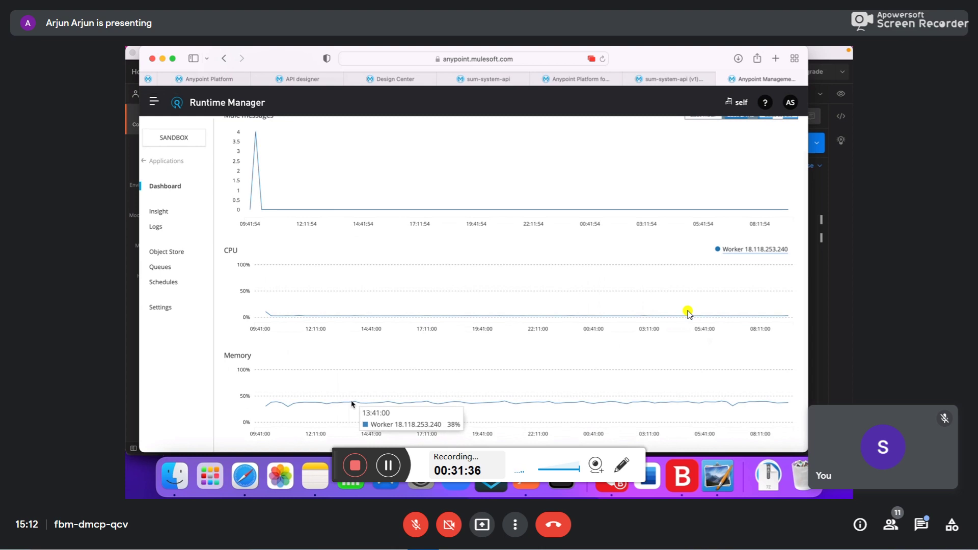
click(171, 310)
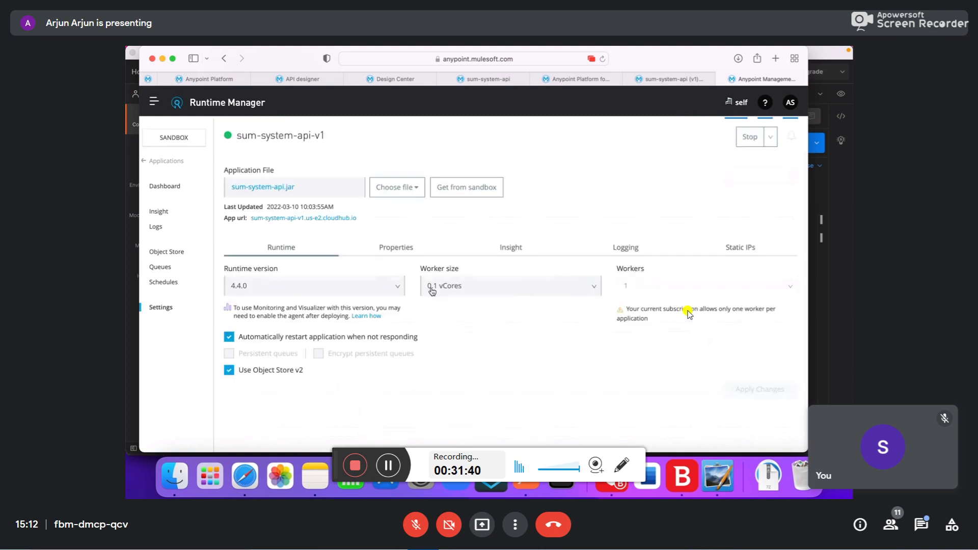
click(449, 290)
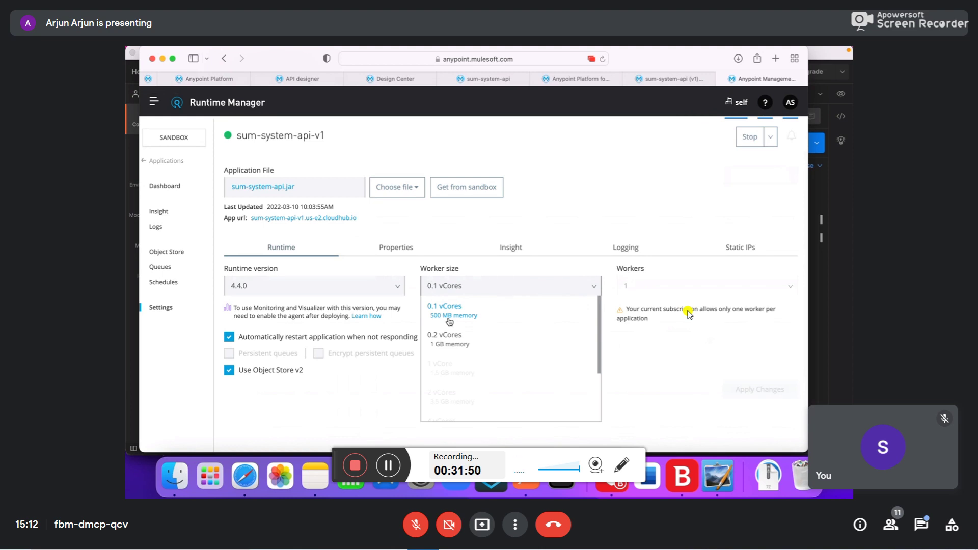
click(164, 186)
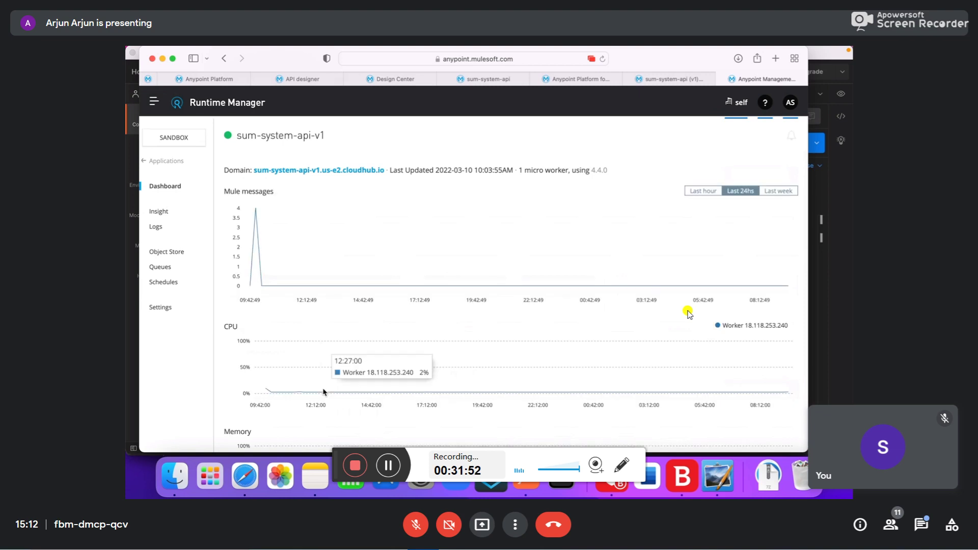
scroll(306, 372, down, 3)
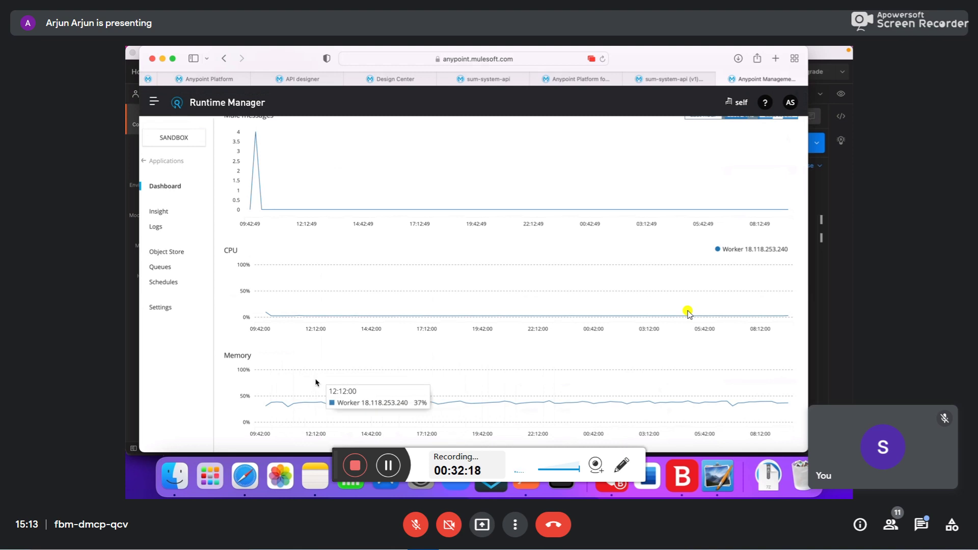
scroll(316, 382, up, 2)
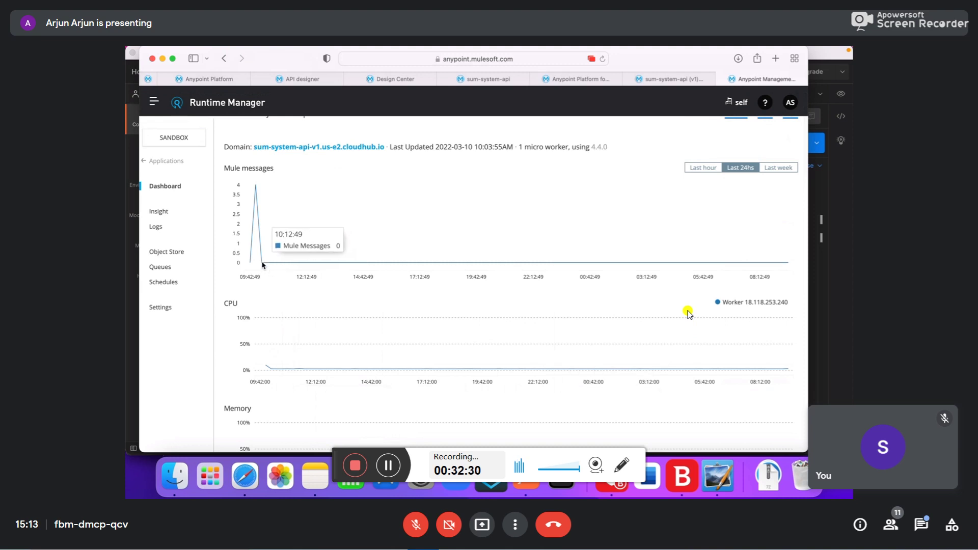
scroll(463, 205, up, 1)
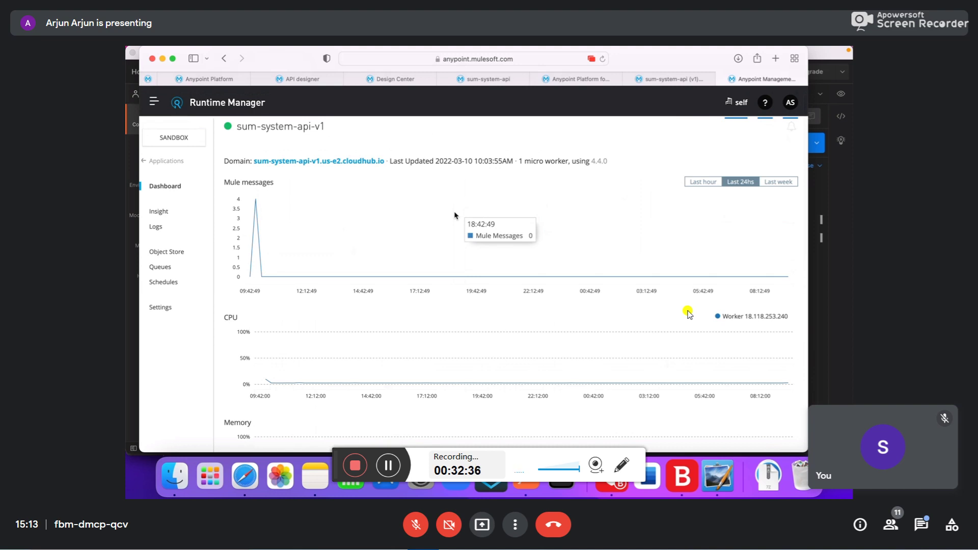
scroll(372, 235, down, 5)
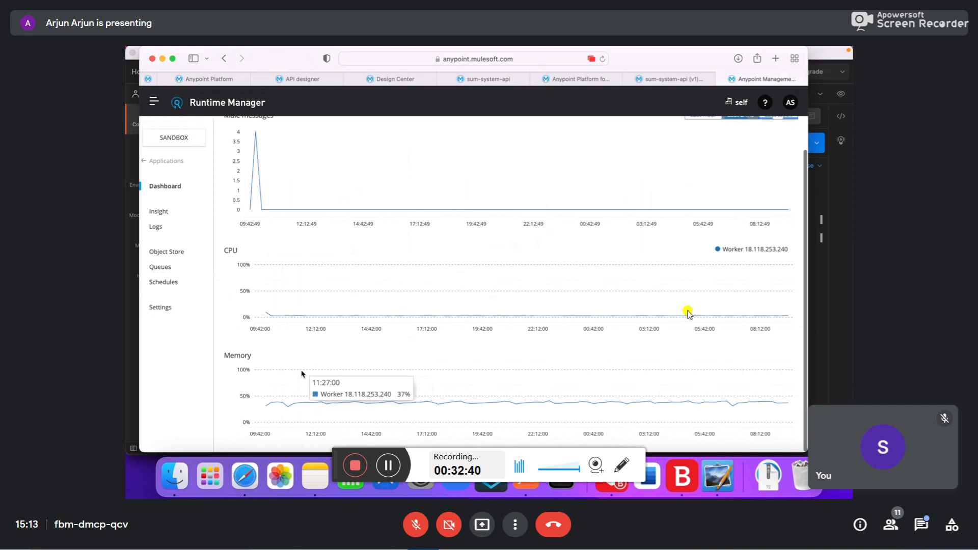
scroll(301, 374, up, 5)
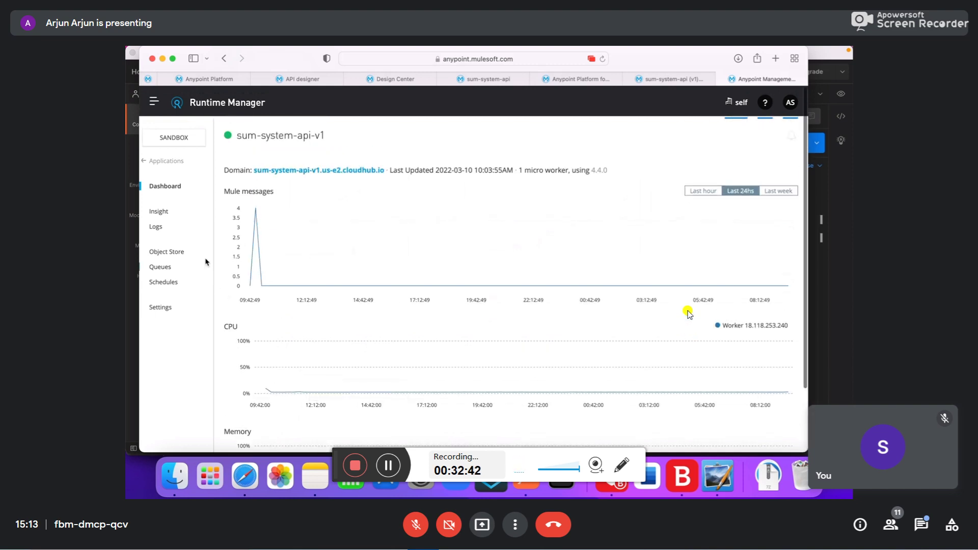
- Review sum-system-api-v1's log entries, then check Schedules, which shows 'No entries found'
click(156, 227)
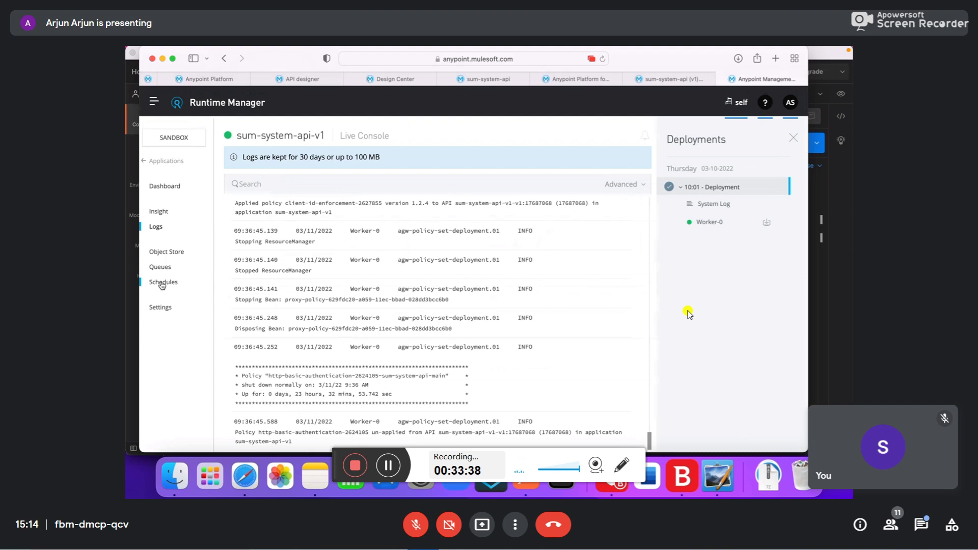
click(162, 284)
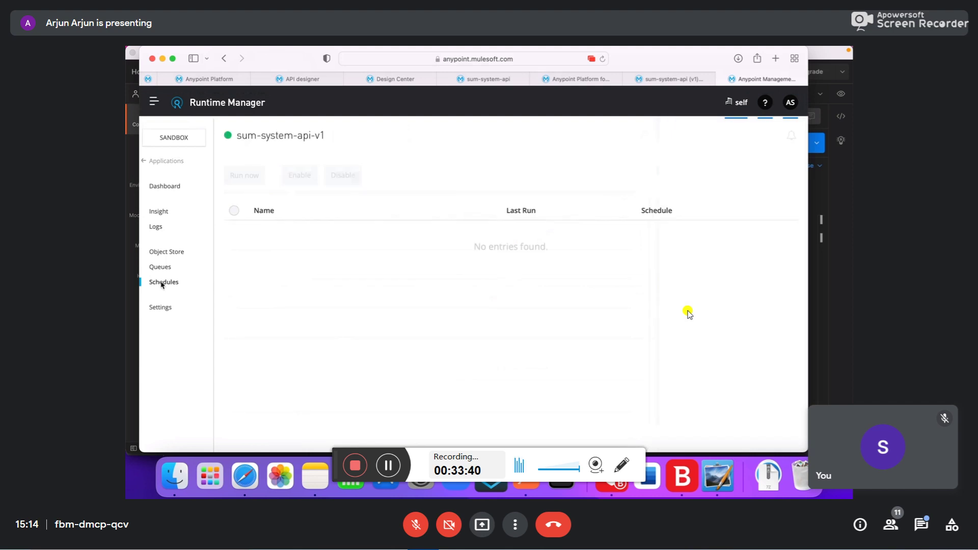
drag(245, 260, 524, 242)
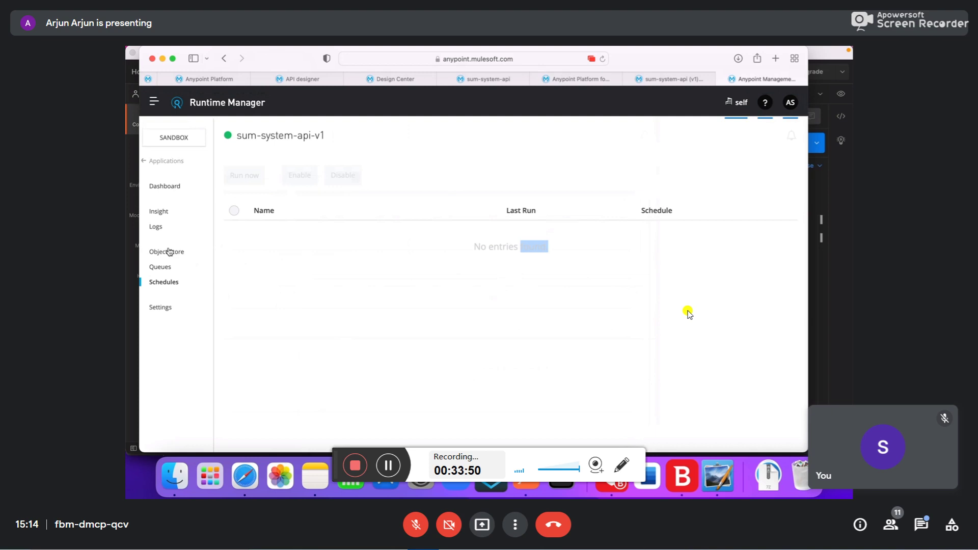
click(160, 307)
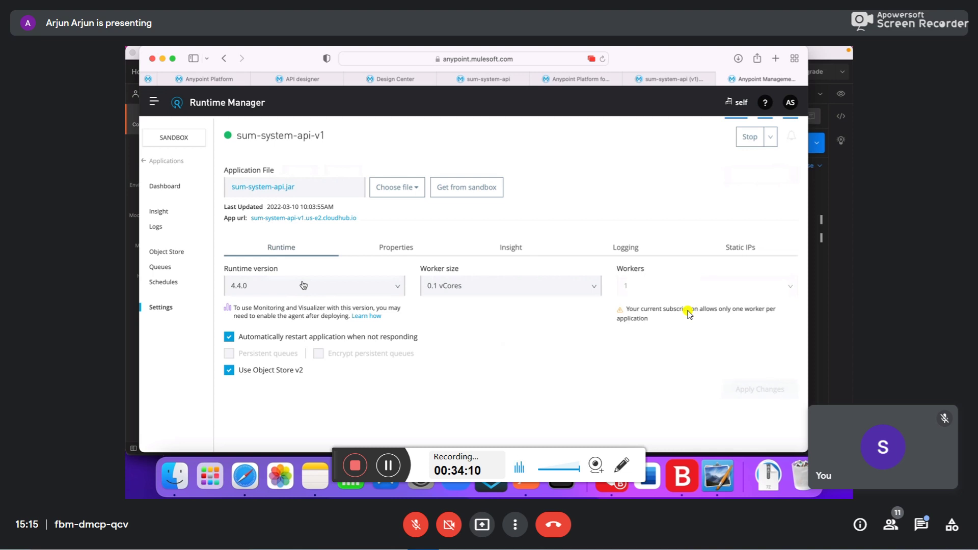
click(304, 285)
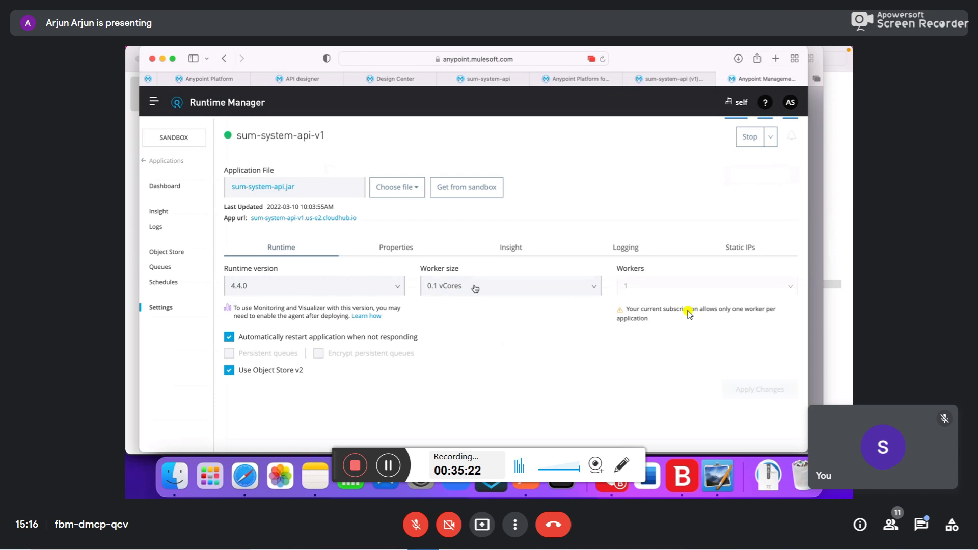
- Browse the Worker size options from 0.1 vCores upward without changing the size
click(475, 289)
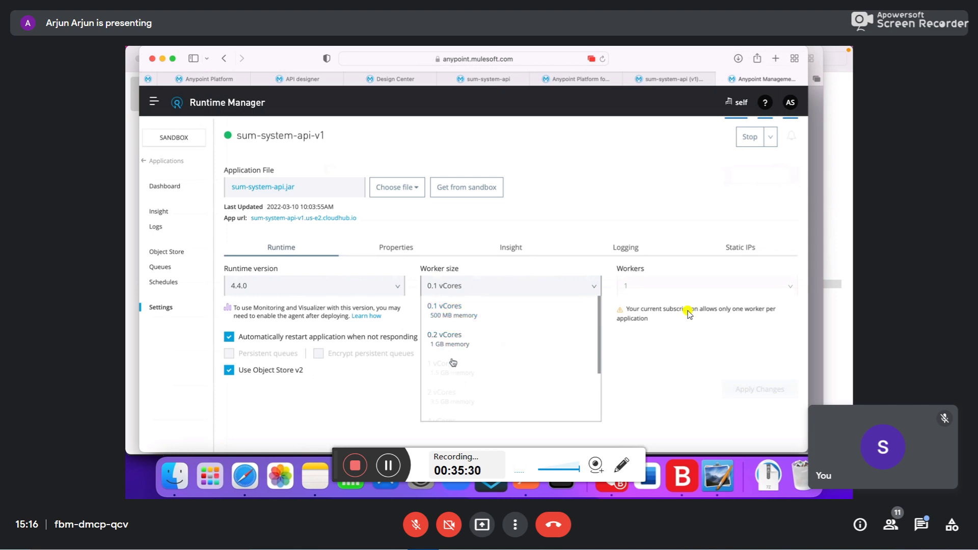
scroll(452, 375, down, 2)
scroll(452, 375, down, 1)
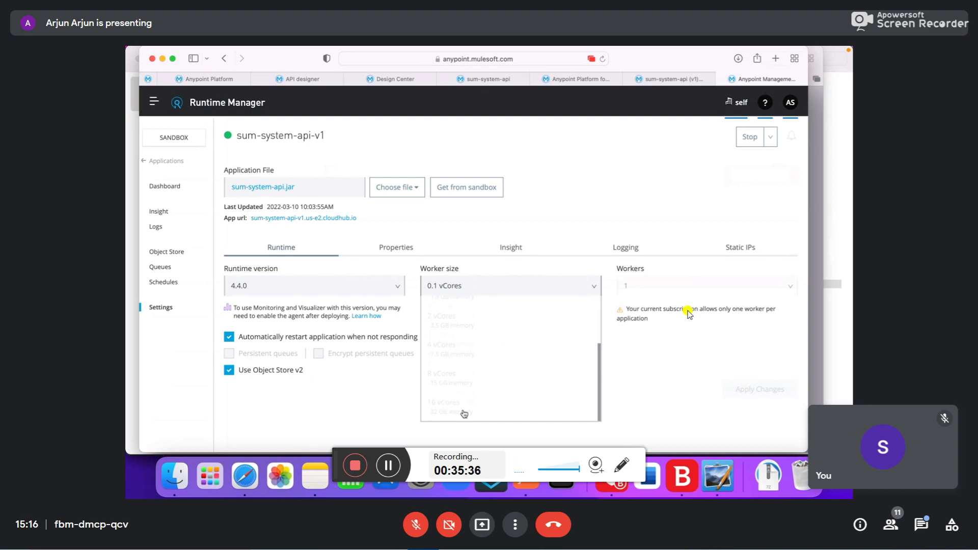
scroll(453, 382, up, 2)
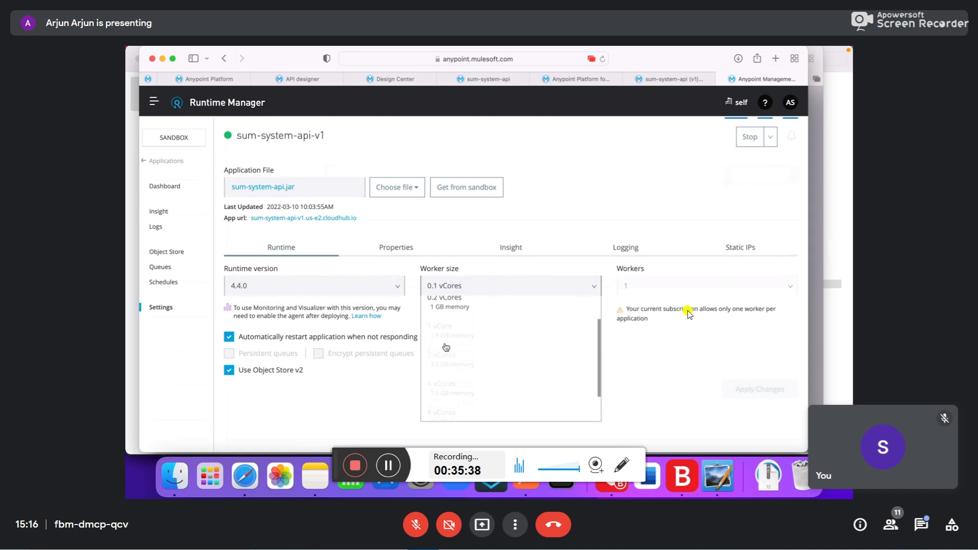
scroll(446, 347, up, 1)
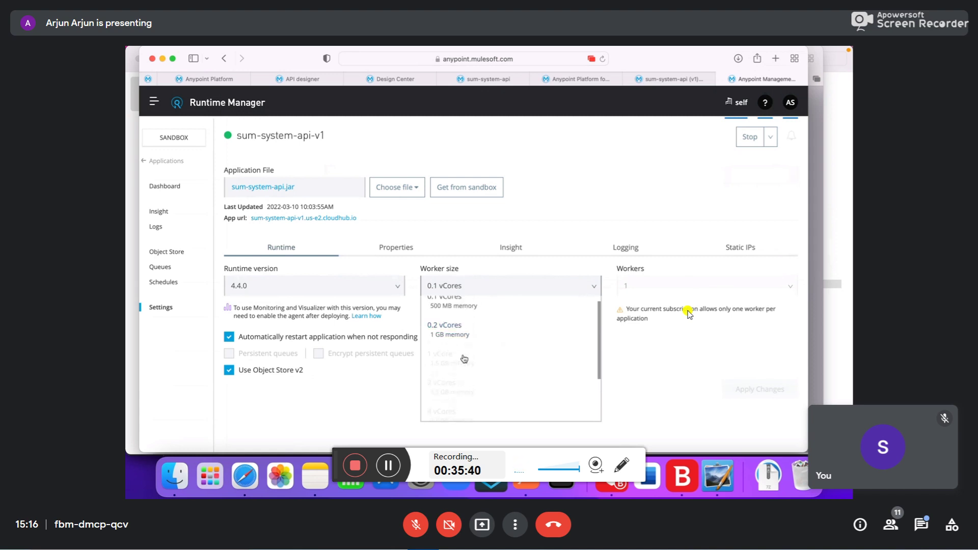
scroll(465, 359, up, 1)
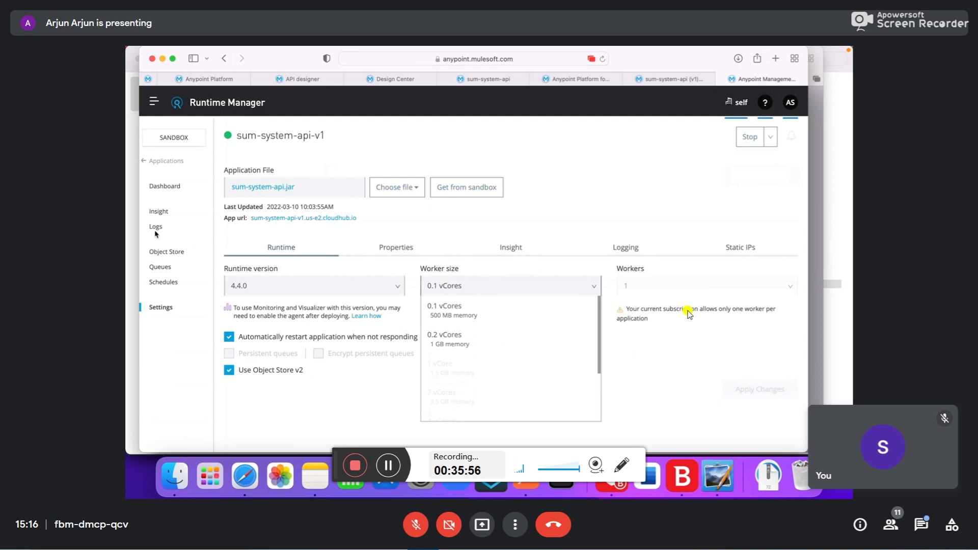
click(162, 187)
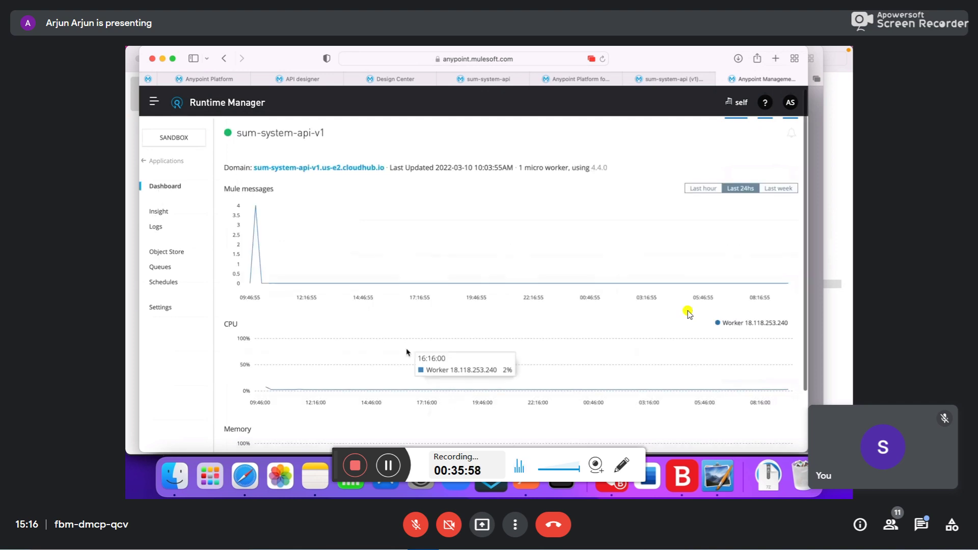
scroll(408, 351, down, 5)
scroll(408, 352, up, 1)
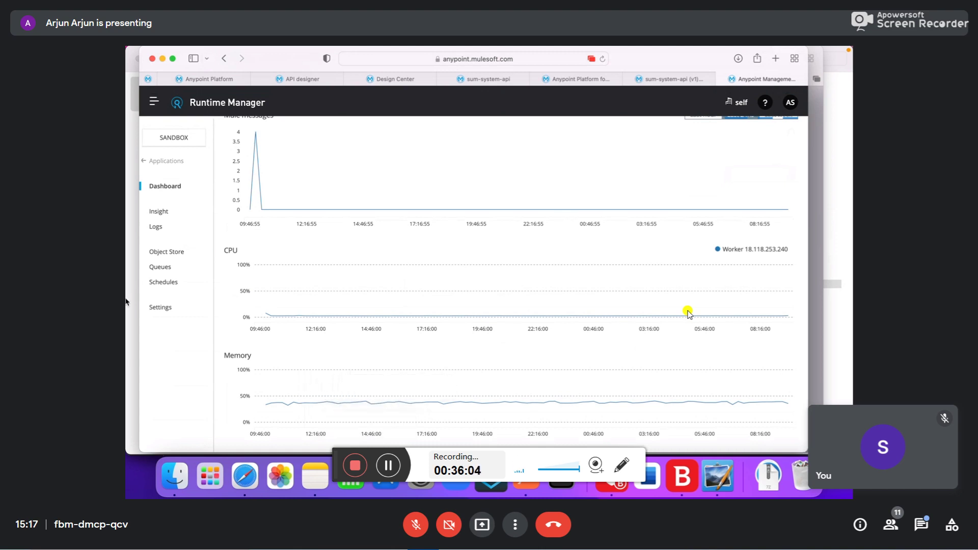
click(159, 307)
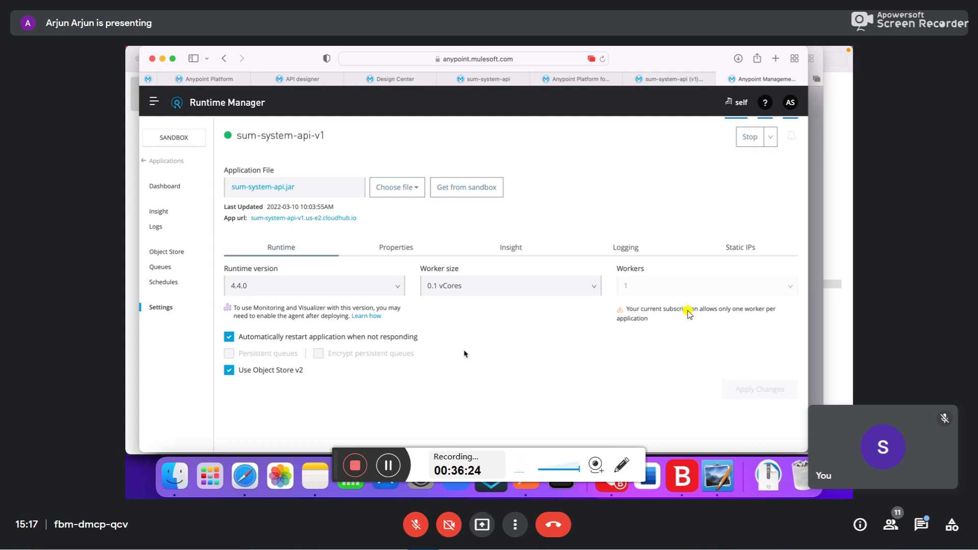
- Leave the worker size unchanged and view the sum-system-api-v1 Dashboard's Mule messages and CPU charts
click(472, 288)
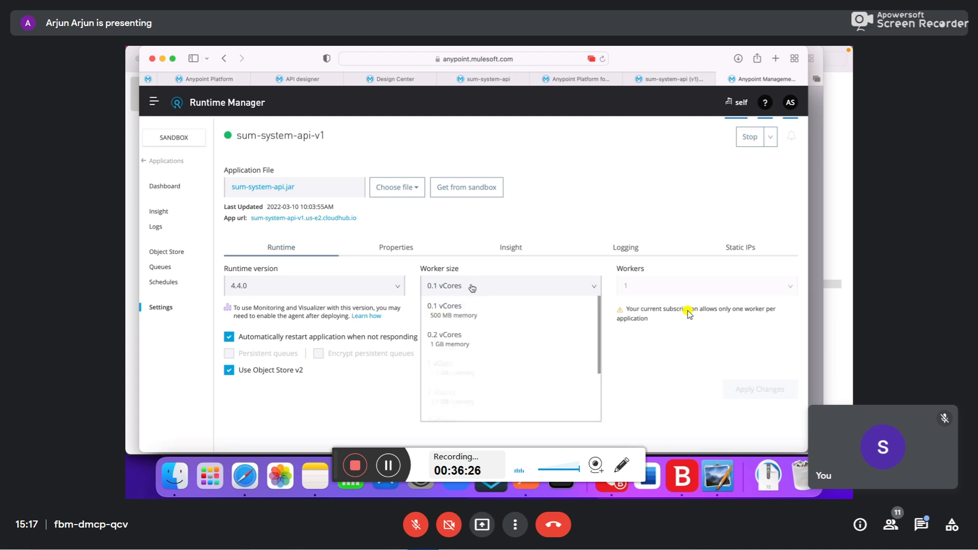
click(333, 424)
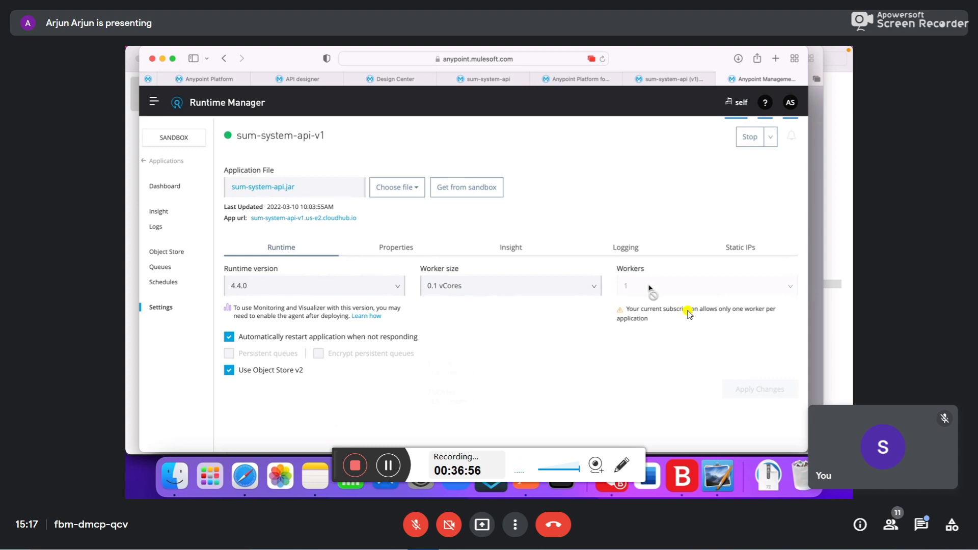
click(167, 184)
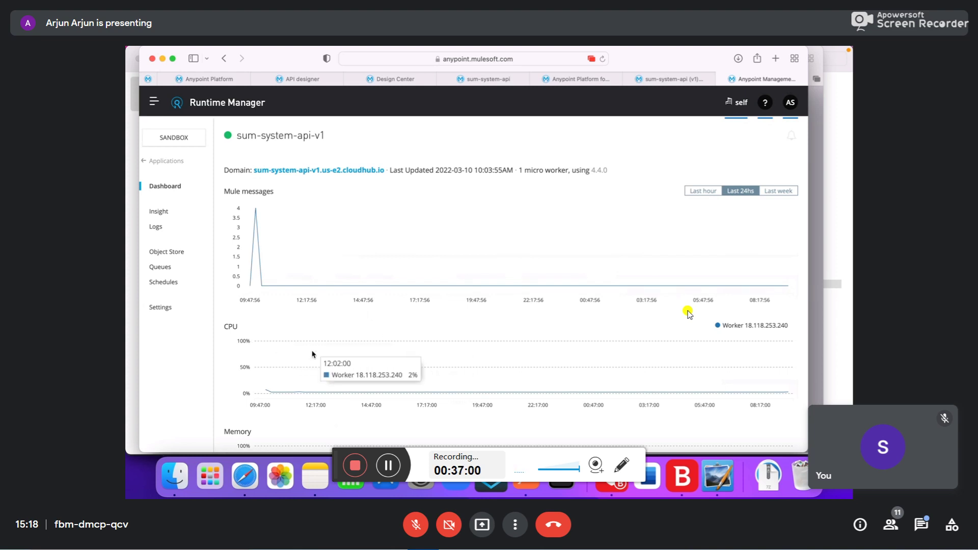
- Return to sum-system-api-v1's Settings showing runtime 4.4.0 and 0.1 vCores worker size
scroll(314, 337, down, 1)
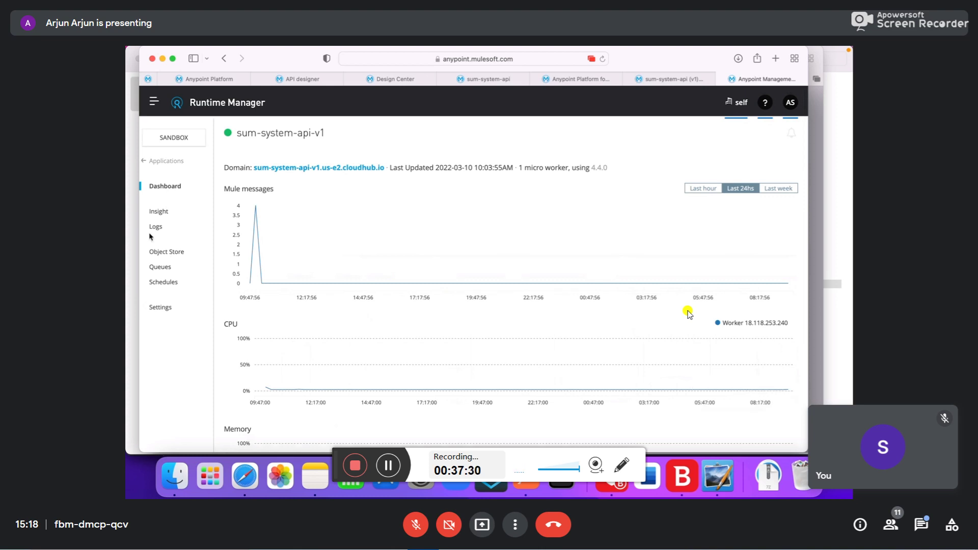
click(161, 308)
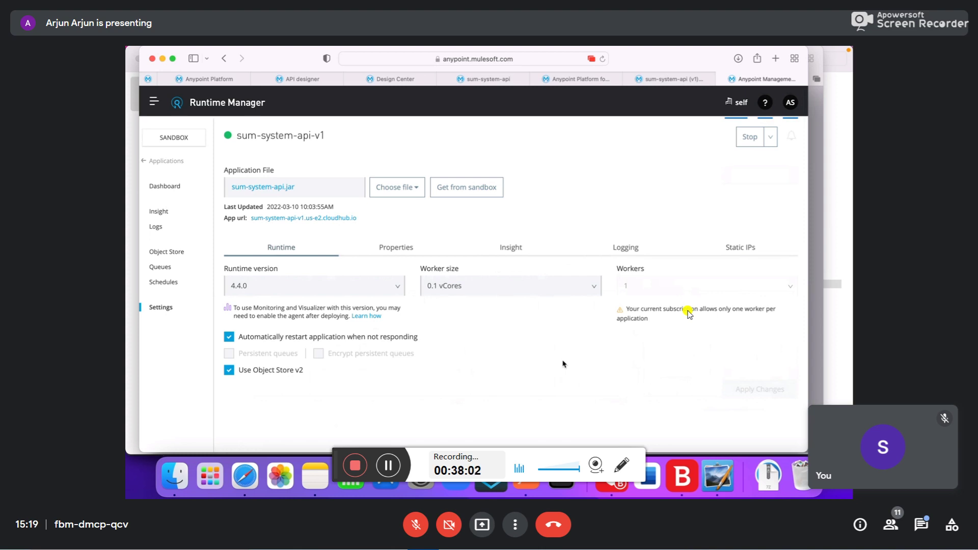
- View the five properties as key=value text, select the client_secret value, then check Insight and Logging
click(395, 249)
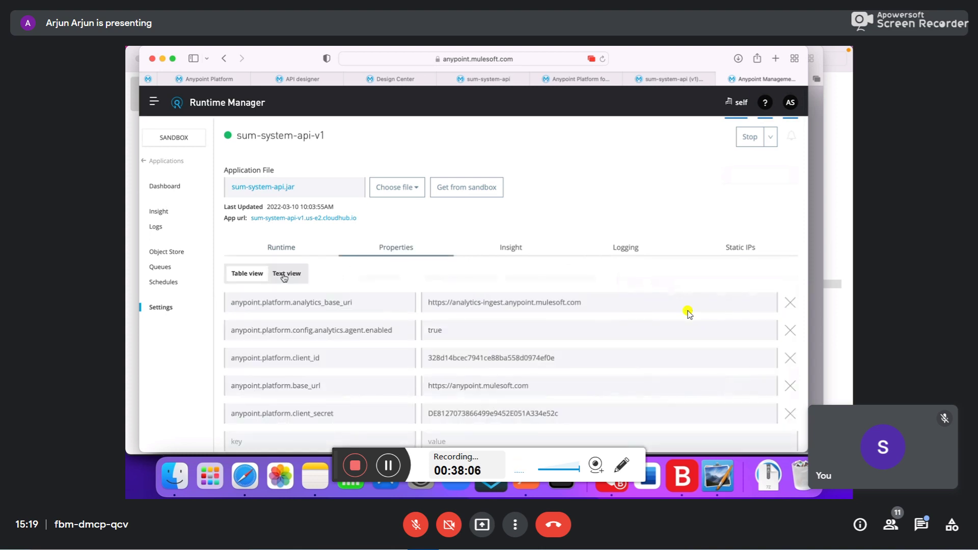
click(283, 274)
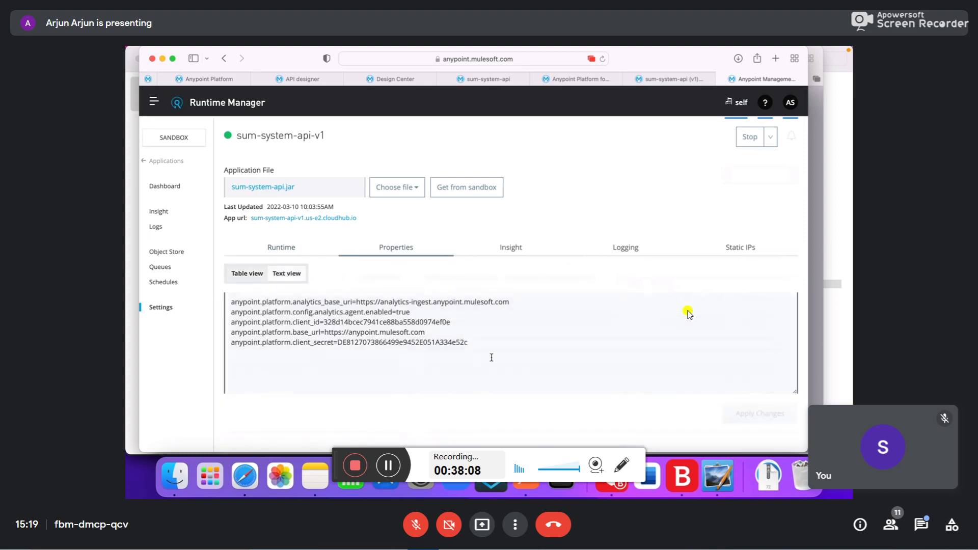
drag(480, 354, 218, 301)
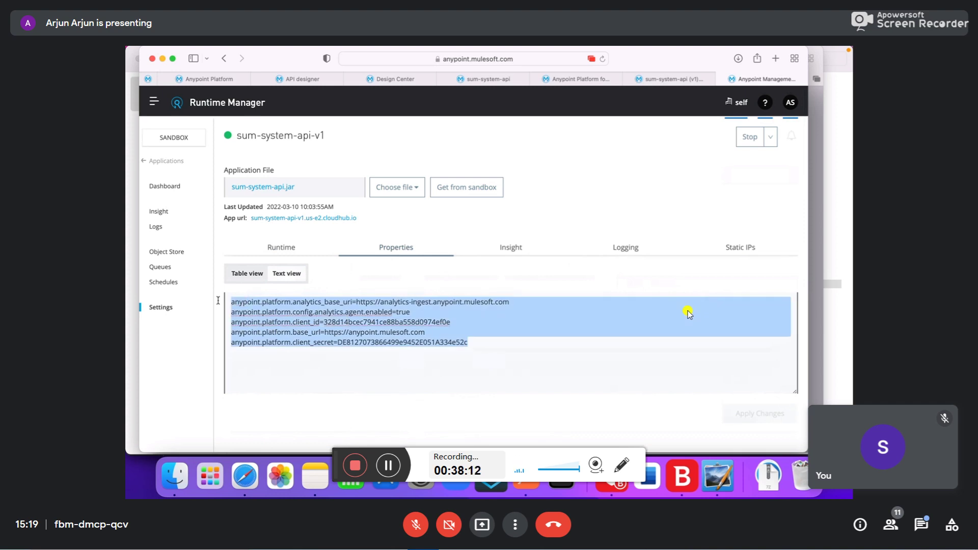
double_click(401, 341)
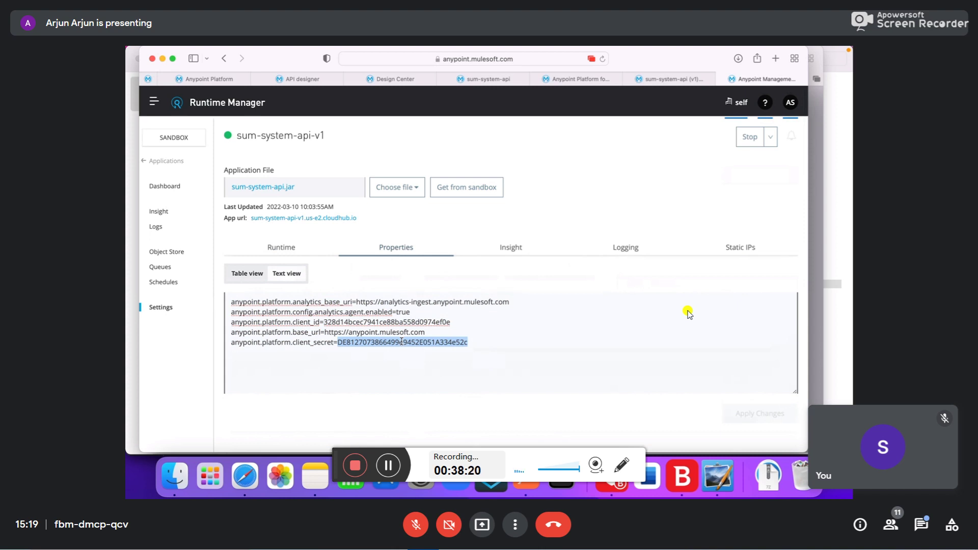
click(511, 247)
click(623, 249)
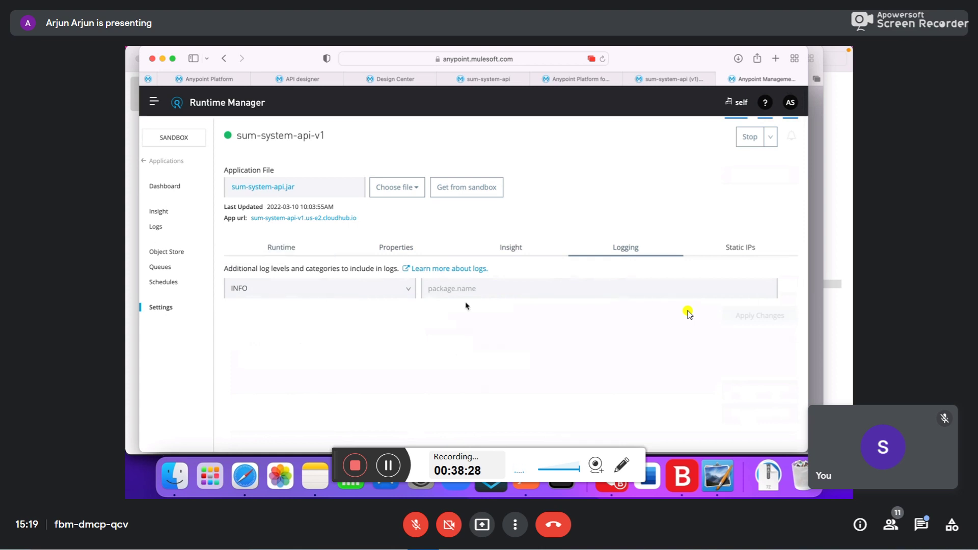
- List the log levels DEBUG, WARN, ERROR and INFO, then go to the app's Logs
click(380, 288)
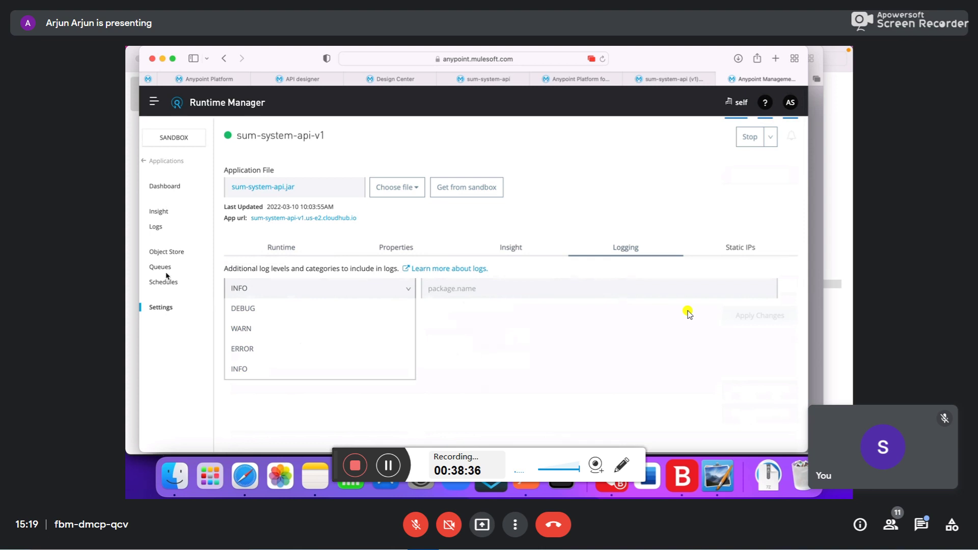
click(156, 228)
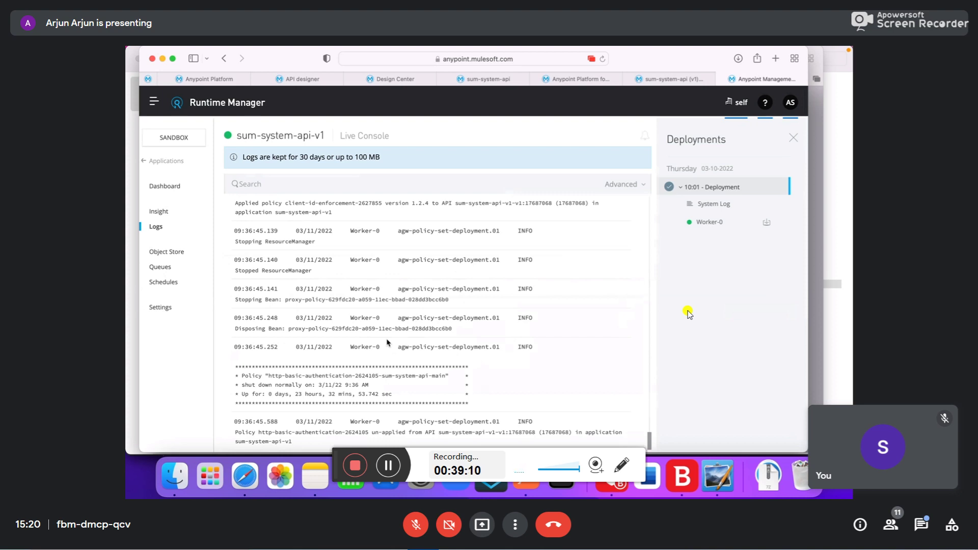
- Confirm the Static IPs settings show no allocation, then return to the Dashboard charts
click(159, 308)
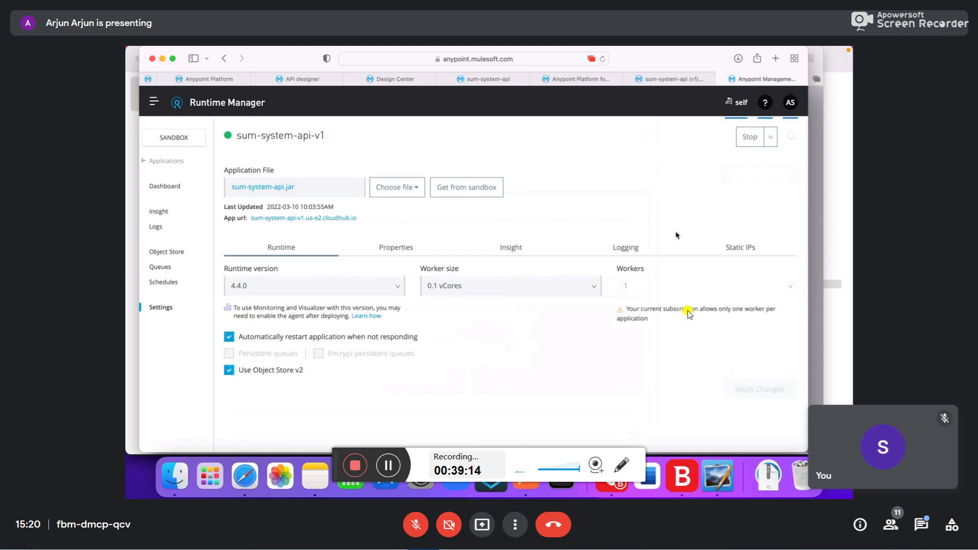
click(731, 247)
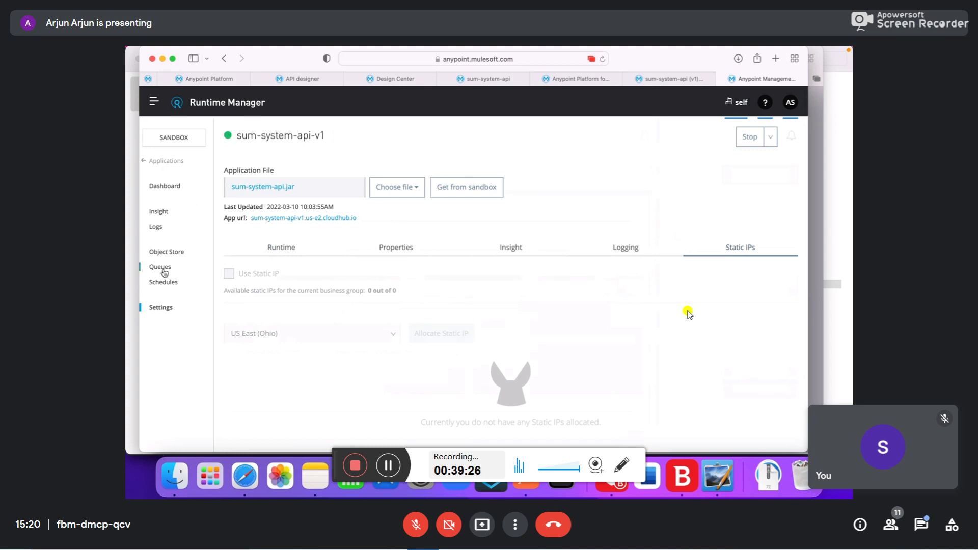
click(165, 186)
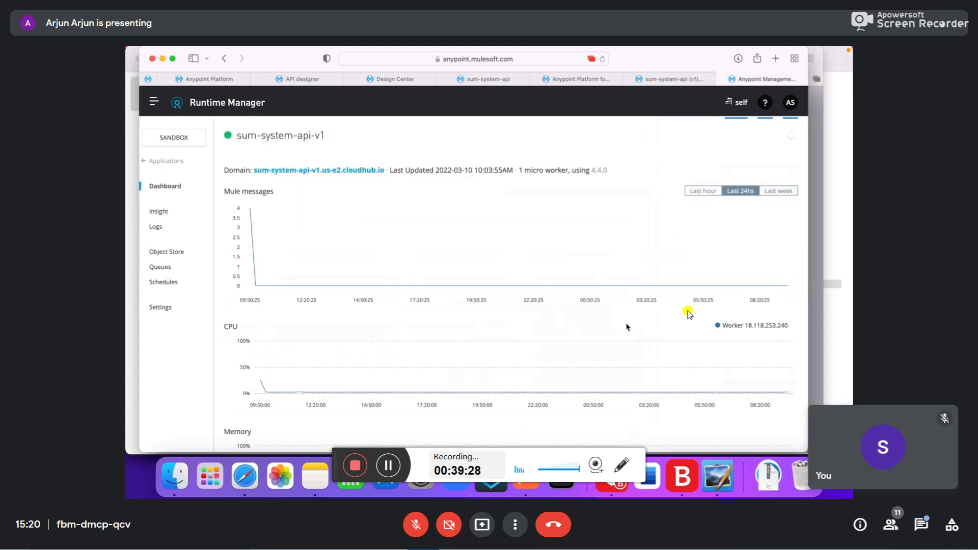
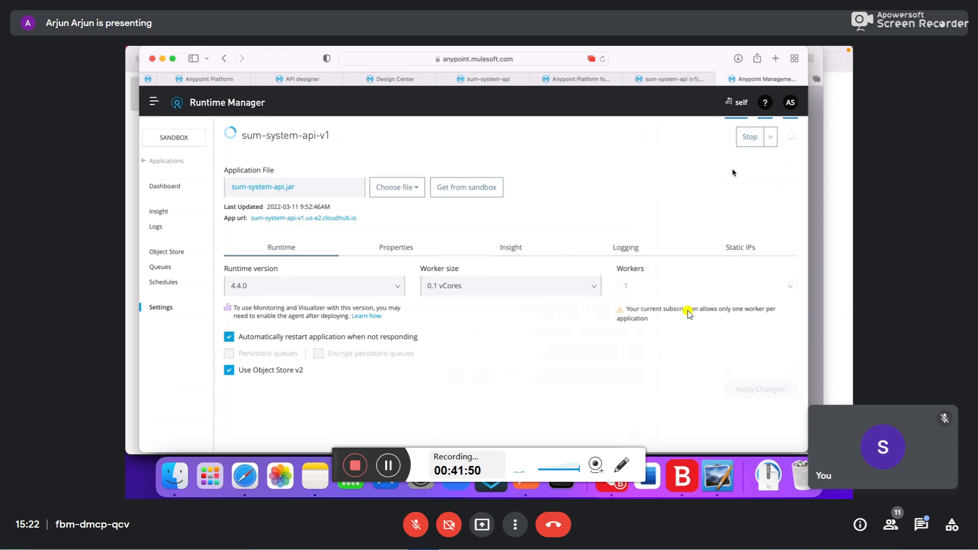
- View sum-system-api-v1's Static IPs settings and highlight the '0 out of 0' availability count
click(744, 250)
drag(368, 291, 403, 292)
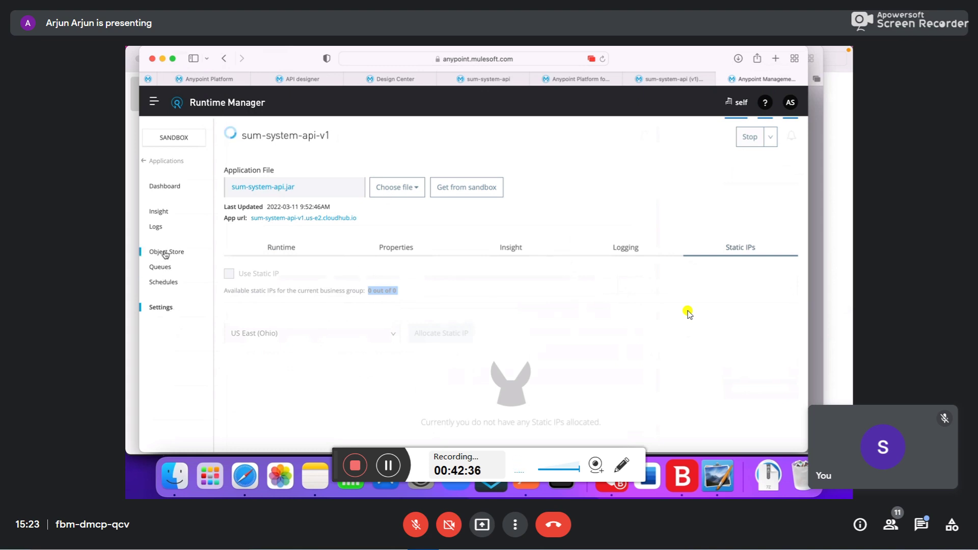
mouse_move(233, 282)
- Go back to the Sandbox applications list via the '← Applications' link
click(170, 162)
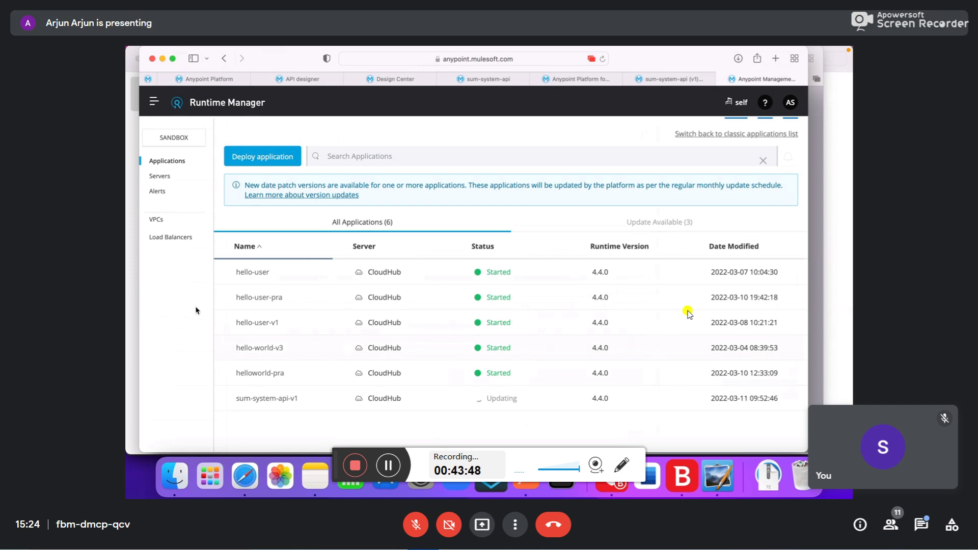
- Go to Alerts and start a new alert with 'Create your first alert'
click(153, 192)
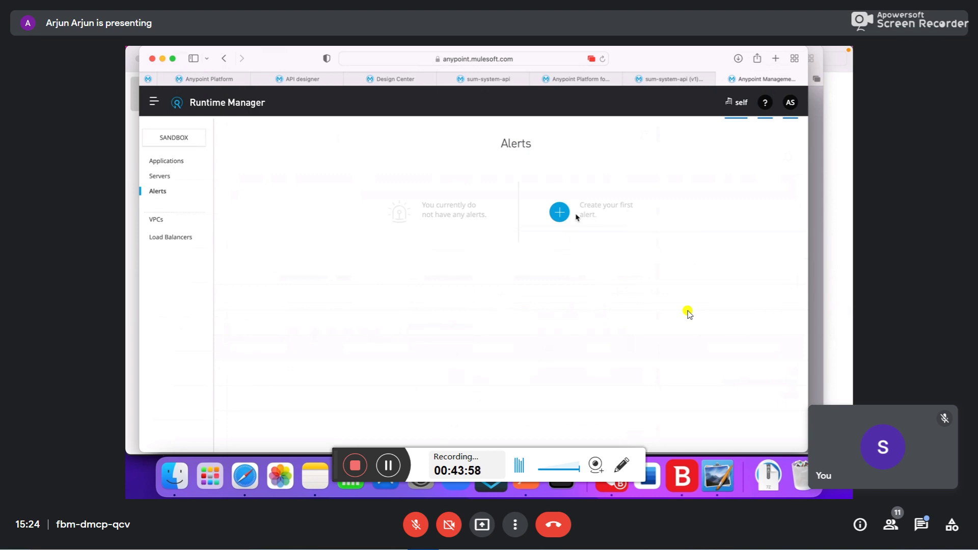
click(560, 213)
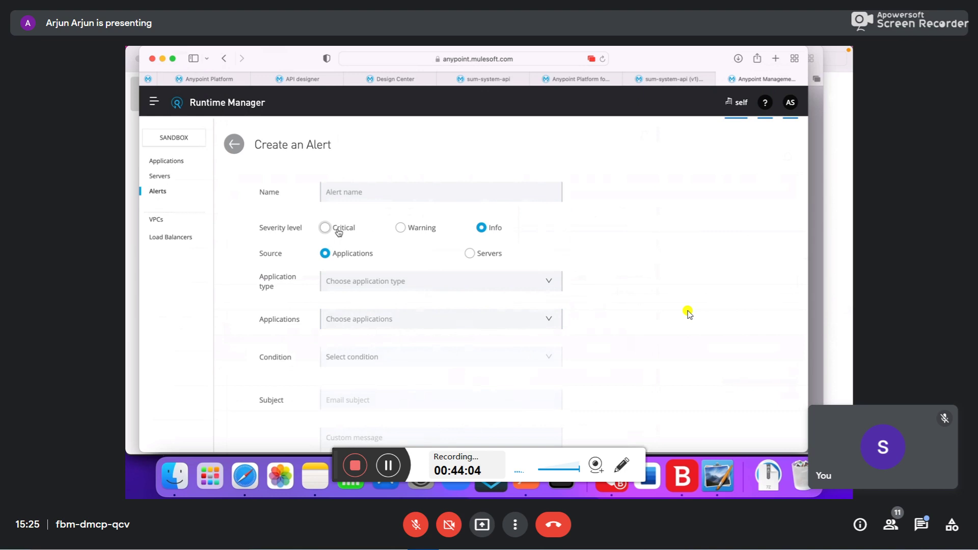
- Point the alert at Applications, type CloudHub Applications, and select sum-system-api-v1
click(469, 256)
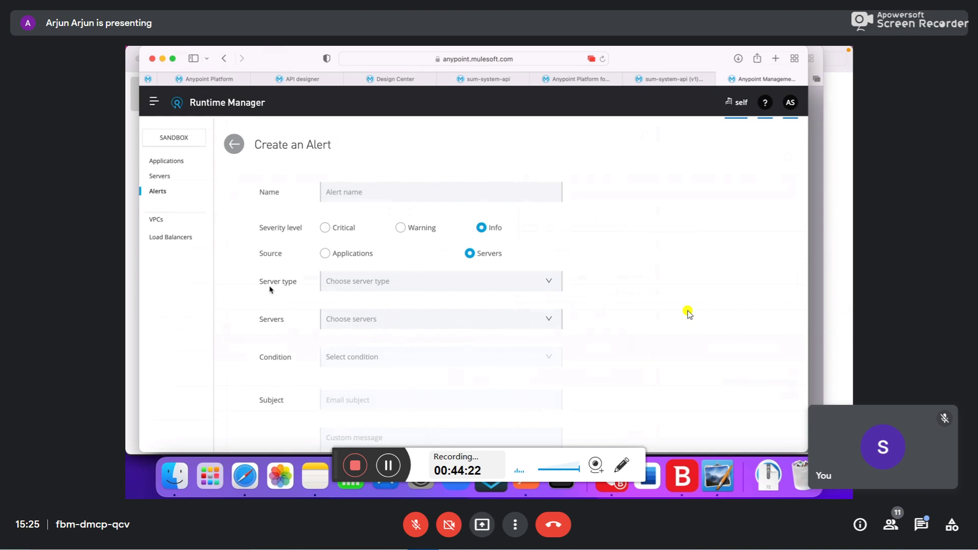
click(325, 253)
click(358, 277)
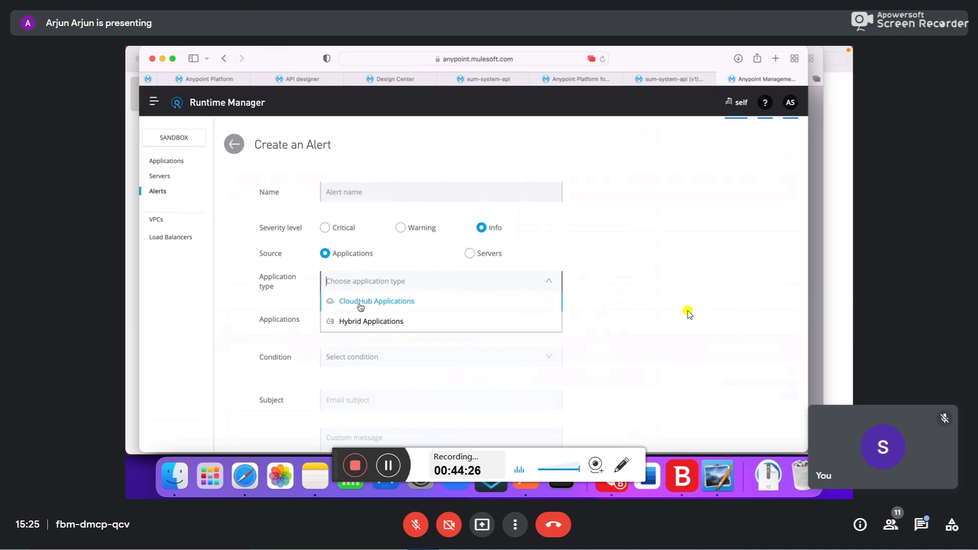
click(368, 306)
click(403, 321)
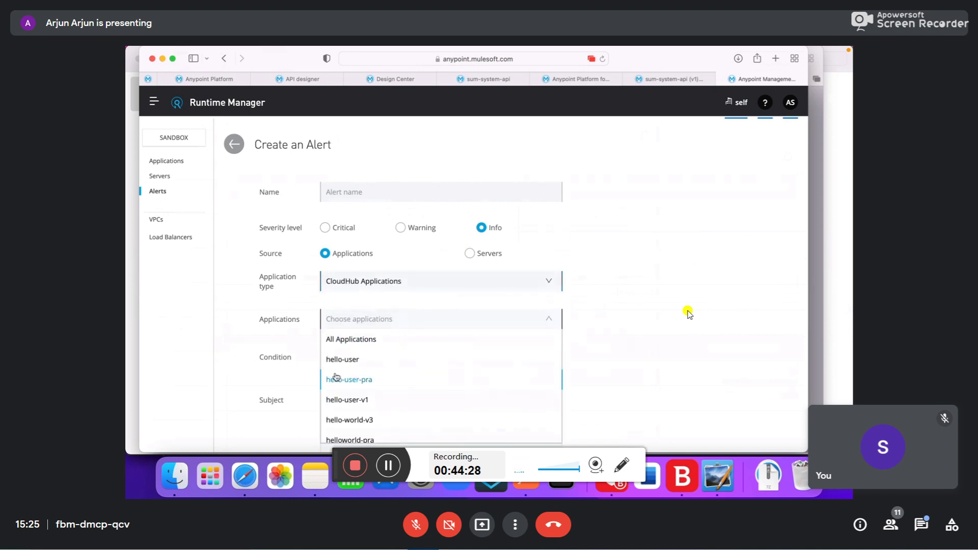
scroll(344, 408, down, 2)
click(345, 433)
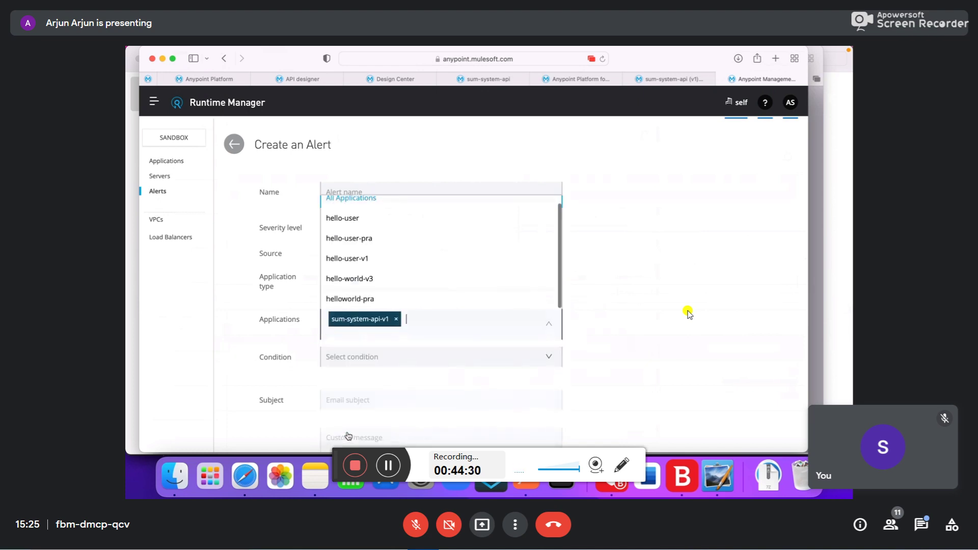
- Set the alert condition to 'Deployment failed'
click(368, 354)
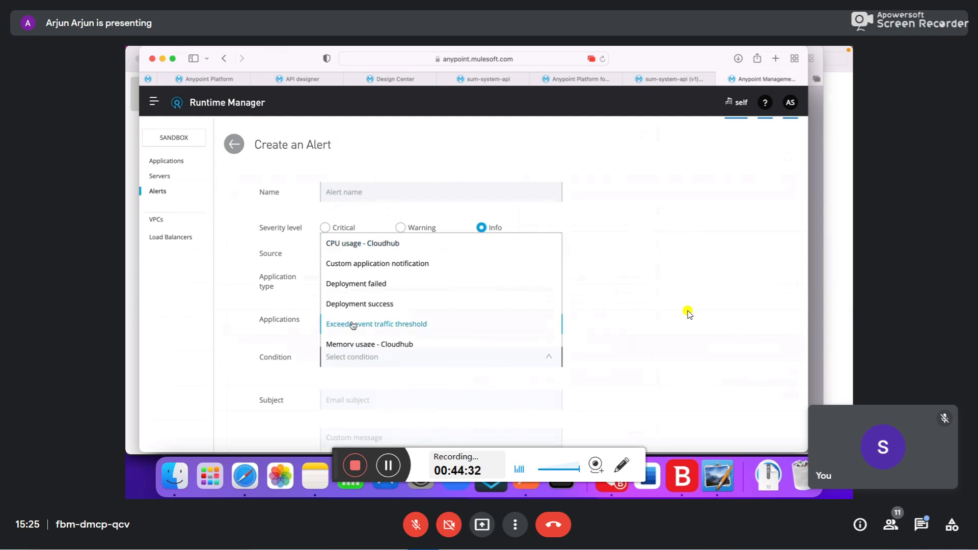
click(373, 284)
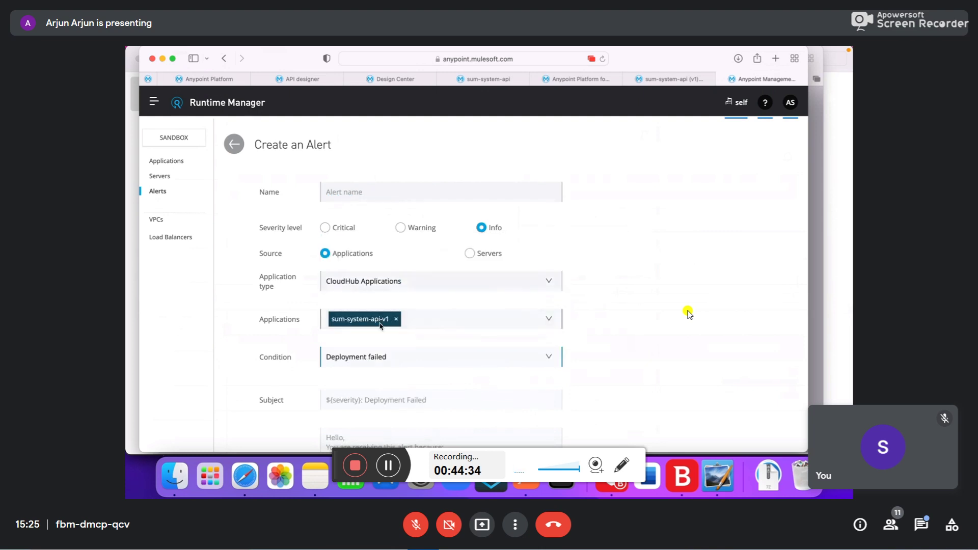
scroll(377, 355, down, 2)
scroll(367, 379, down, 1)
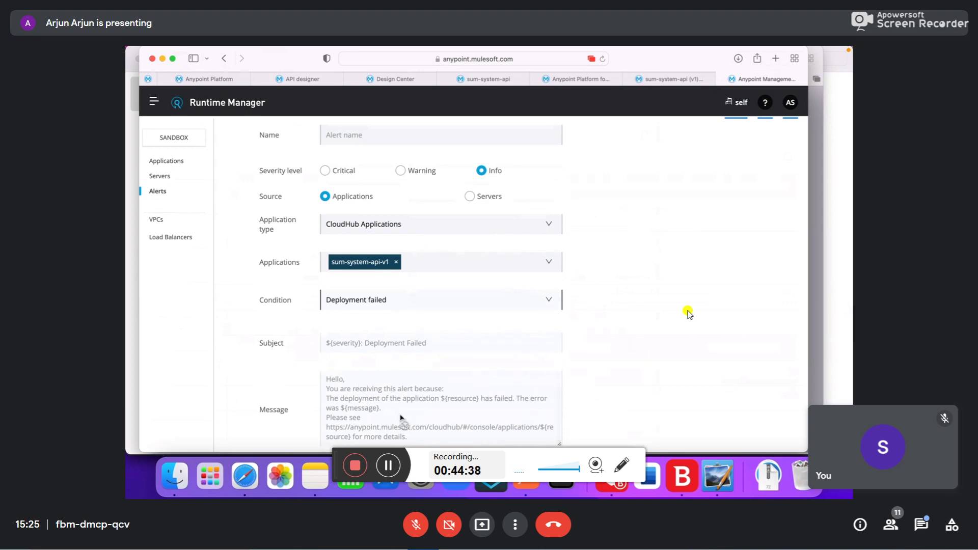
scroll(397, 331, down, 5)
- Enter the recipient's e-mail address in Recipients and confirm it
click(351, 324)
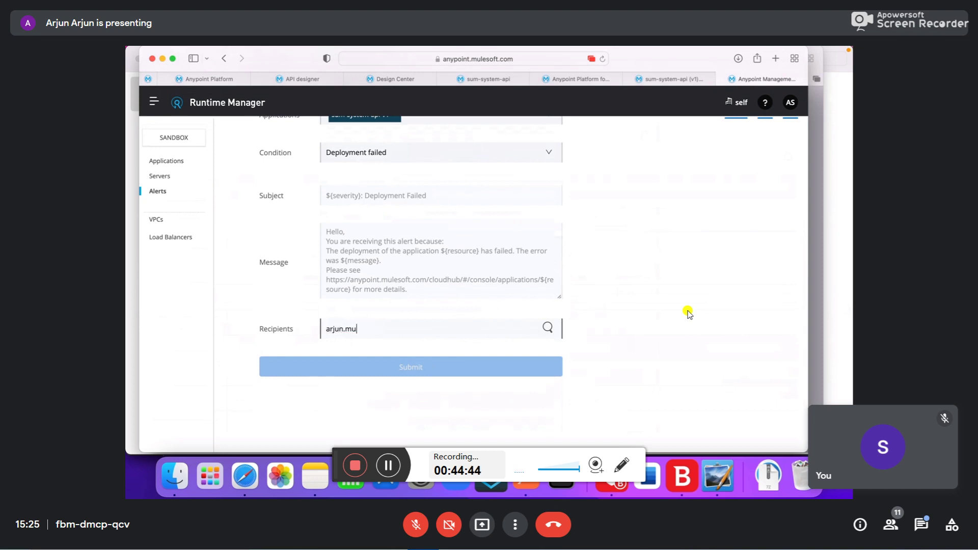
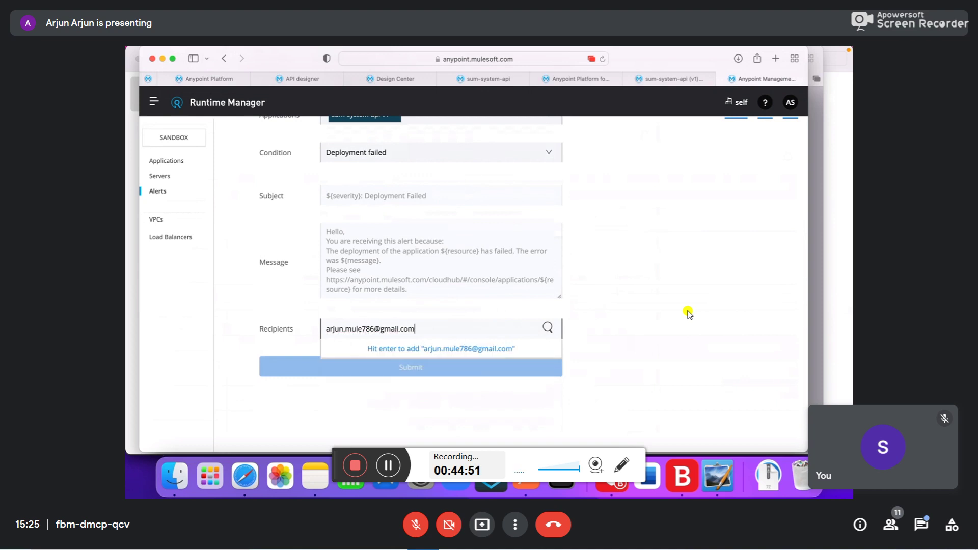
key(Return)
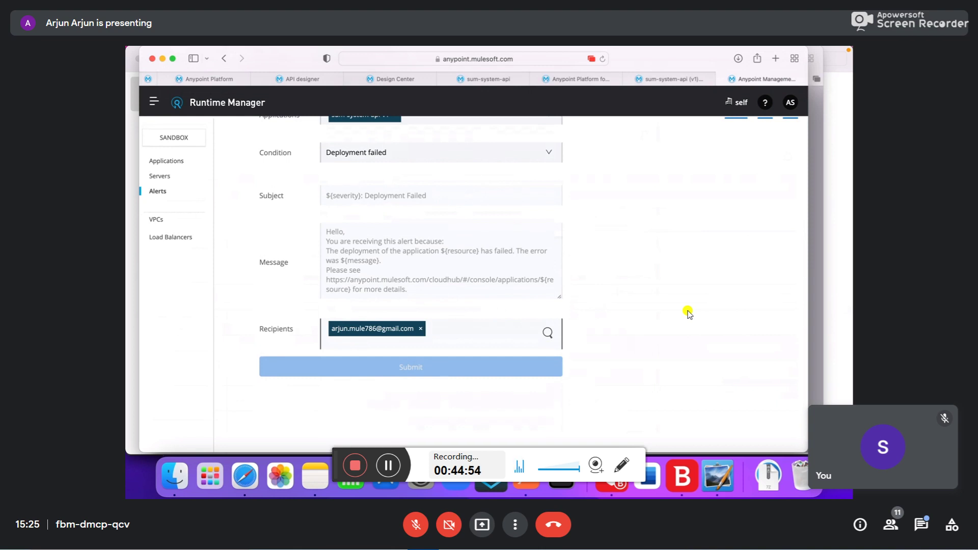
scroll(432, 316, up, 5)
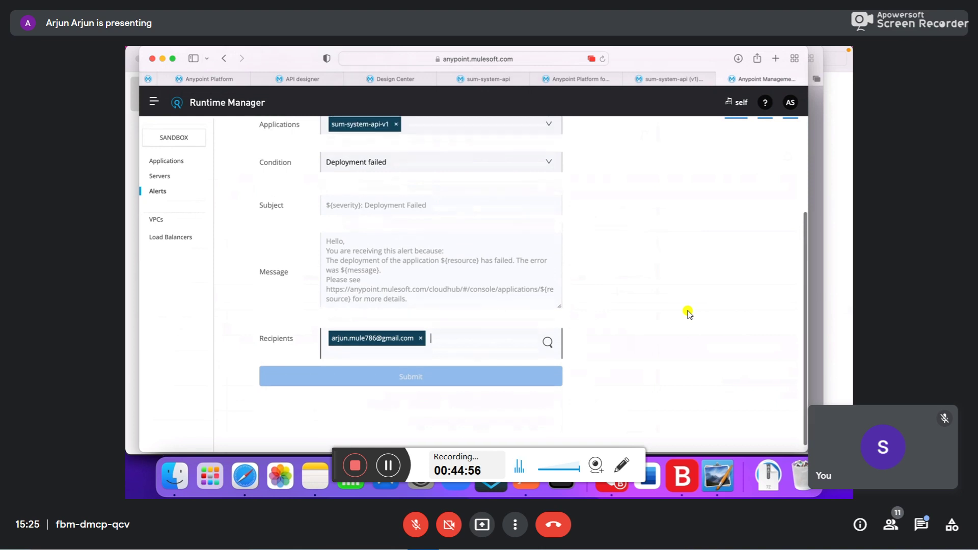
- Switch the alert source to Servers, with server type Servers and All Servers selected
scroll(432, 311, down, 3)
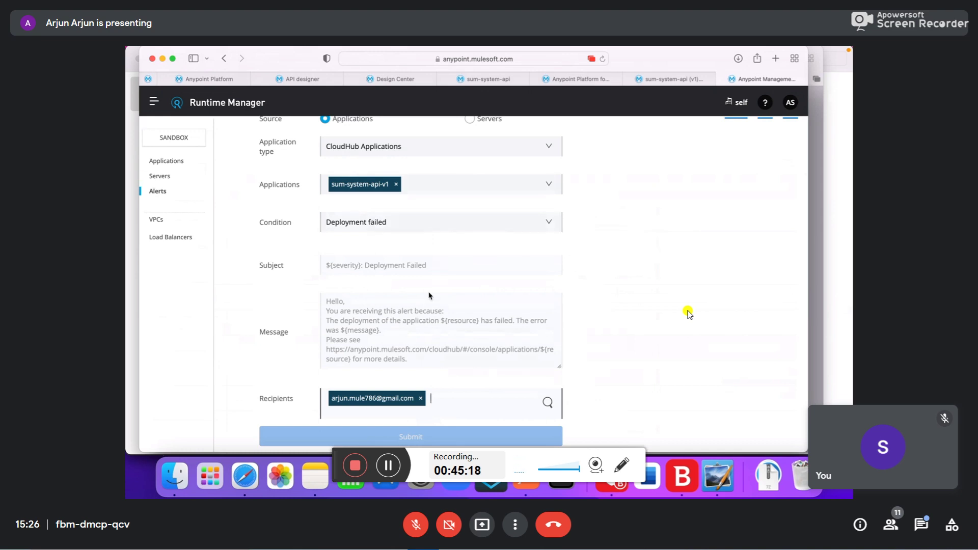
scroll(429, 295, up, 3)
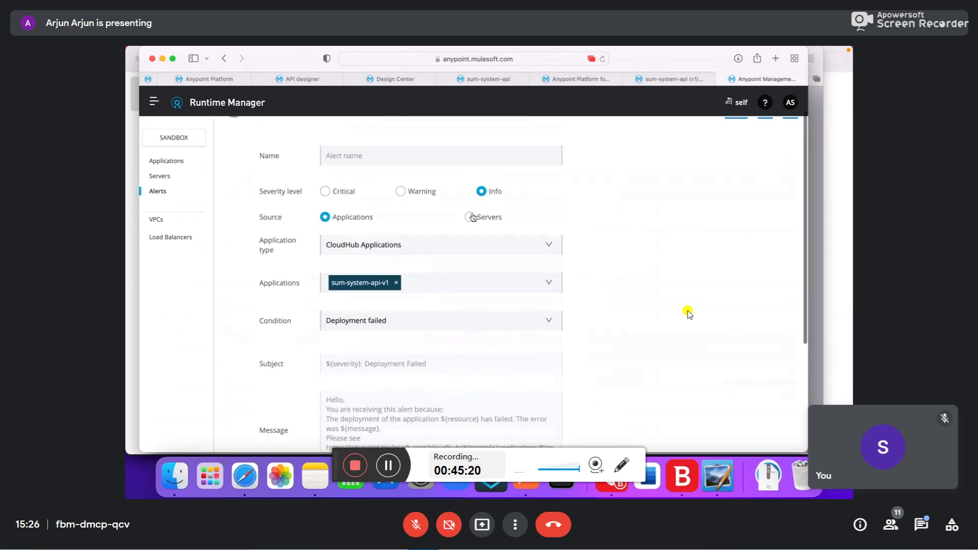
click(474, 217)
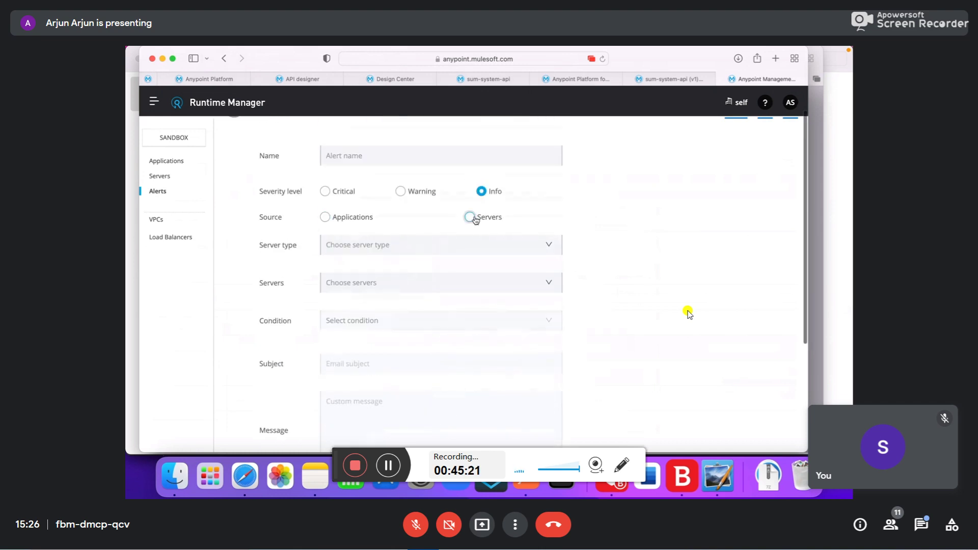
click(399, 246)
click(391, 263)
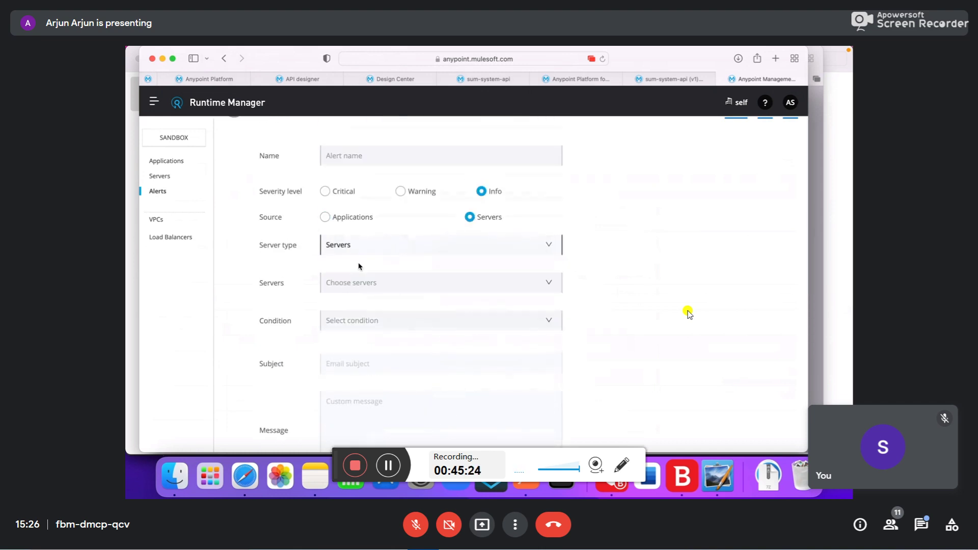
click(378, 284)
click(361, 301)
- Browse the server alert conditions and close the list without choosing one
click(368, 330)
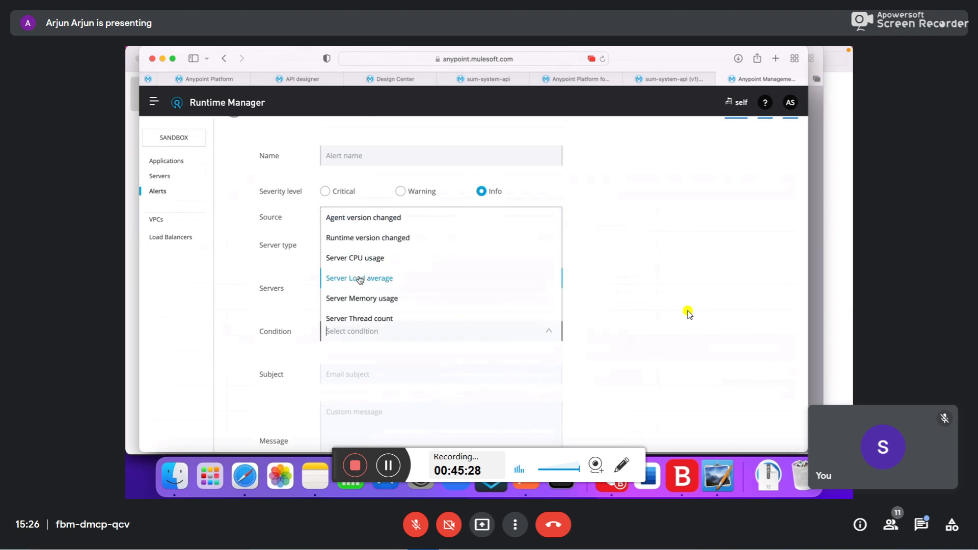
scroll(384, 304, down, 4)
scroll(383, 305, up, 4)
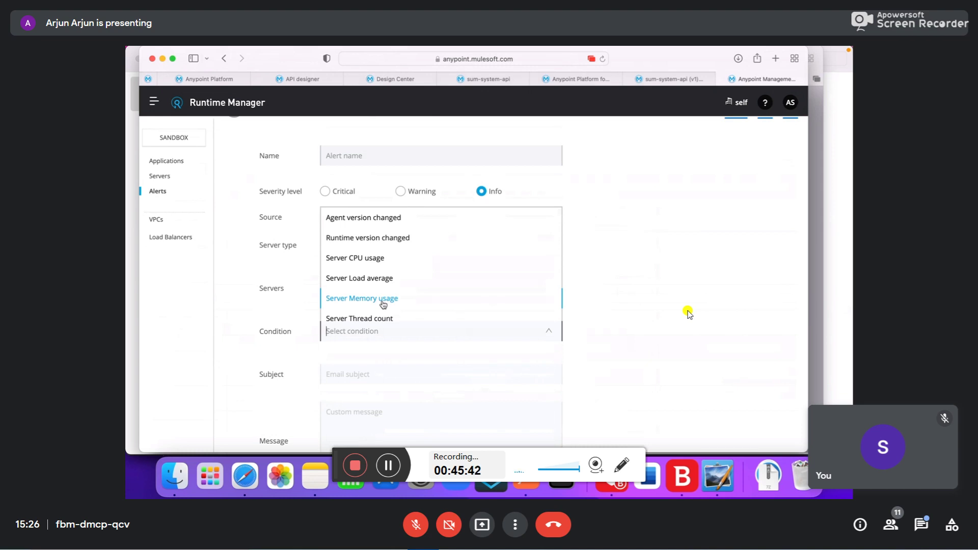
click(724, 369)
scroll(689, 314, down, 4)
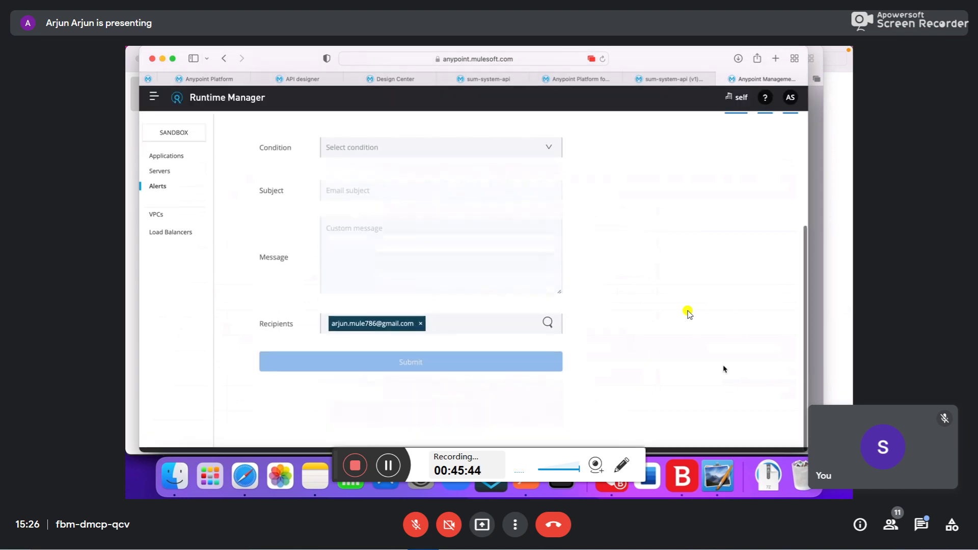
scroll(689, 314, up, 5)
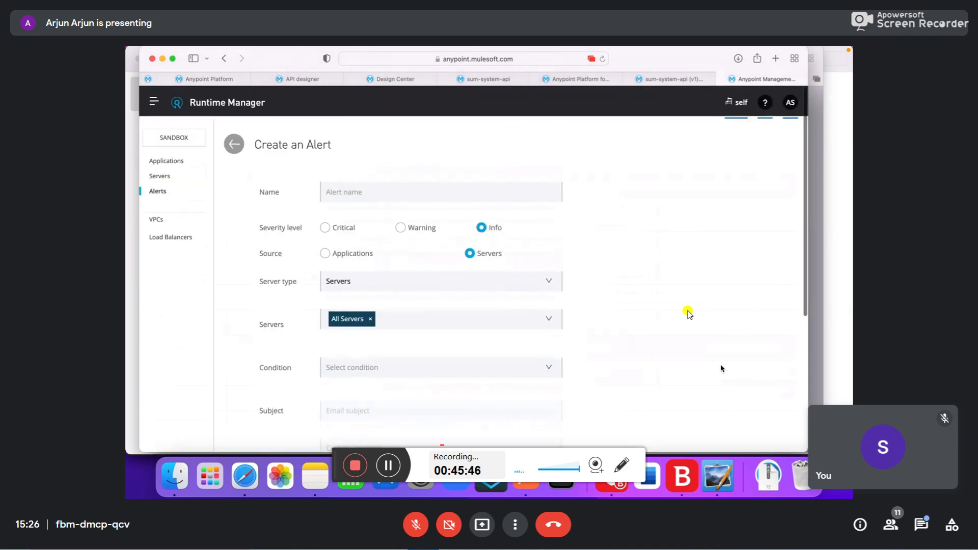
- In Apple Notes, select the API Lifecycle lines for Anypoint Studio (80%) and testing
click(315, 492)
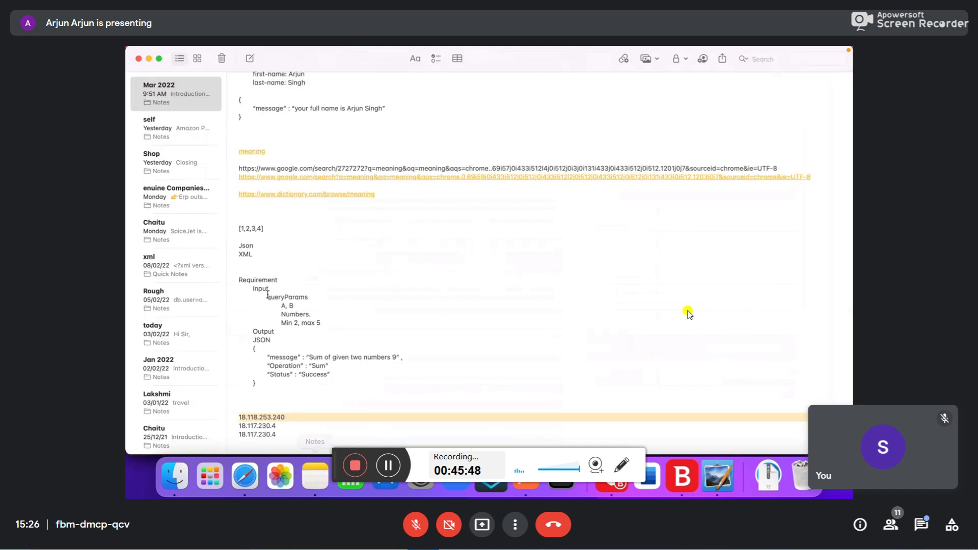
scroll(294, 267, up, 5)
scroll(294, 267, up, 3)
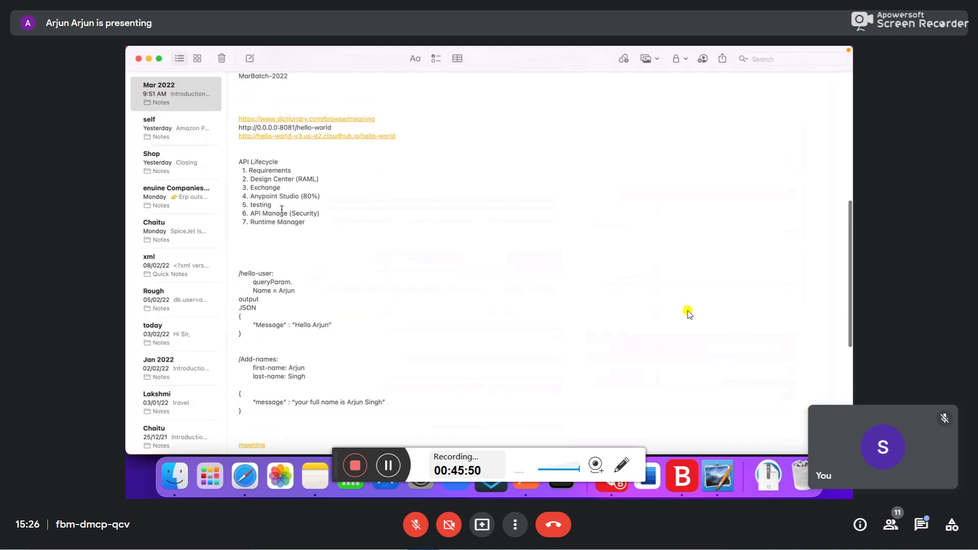
triple_click(273, 196)
triple_click(259, 205)
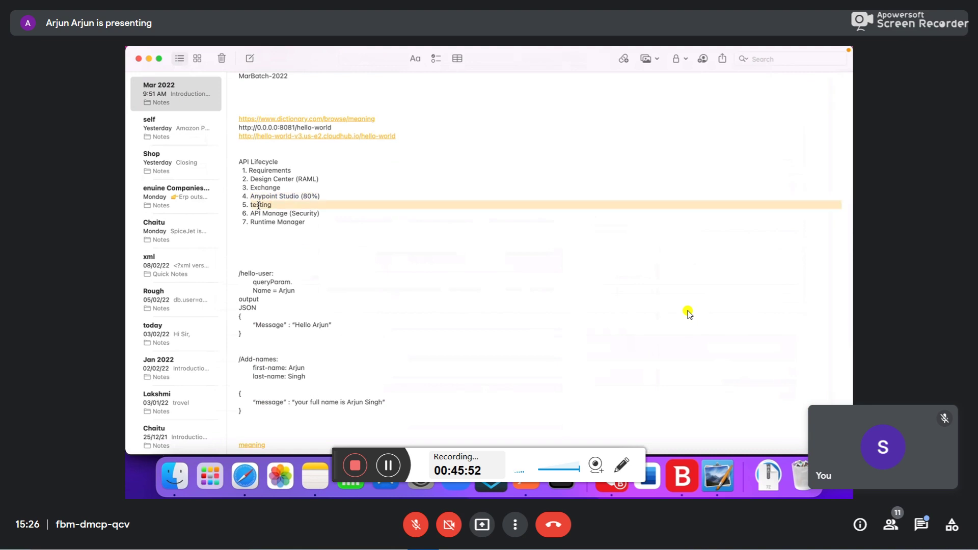
triple_click(307, 197)
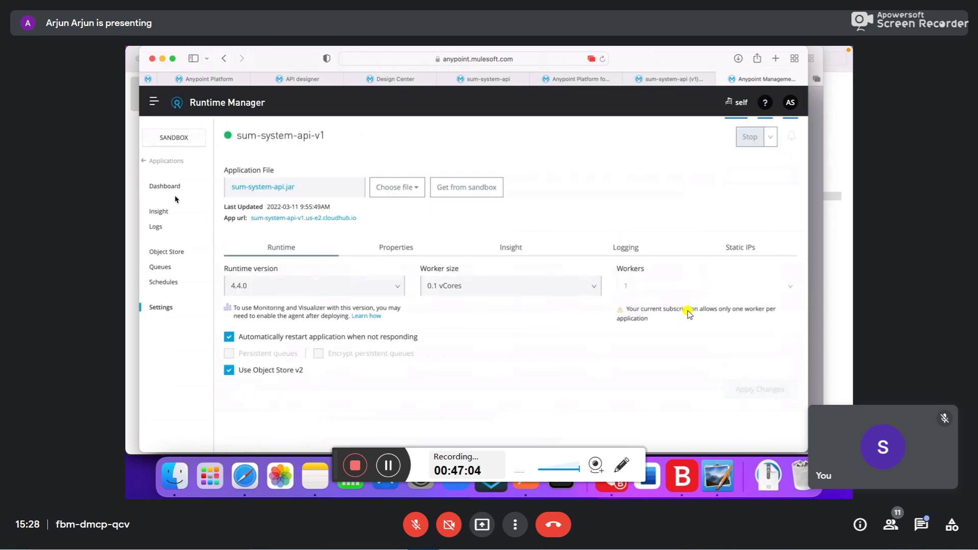
- Stop hello-user from its Settings page and return to Applications
click(164, 162)
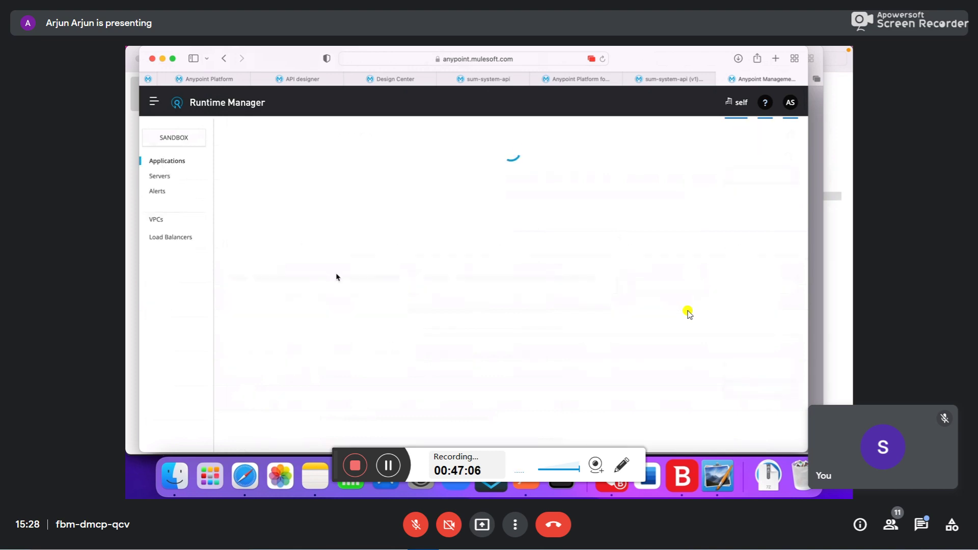
click(251, 276)
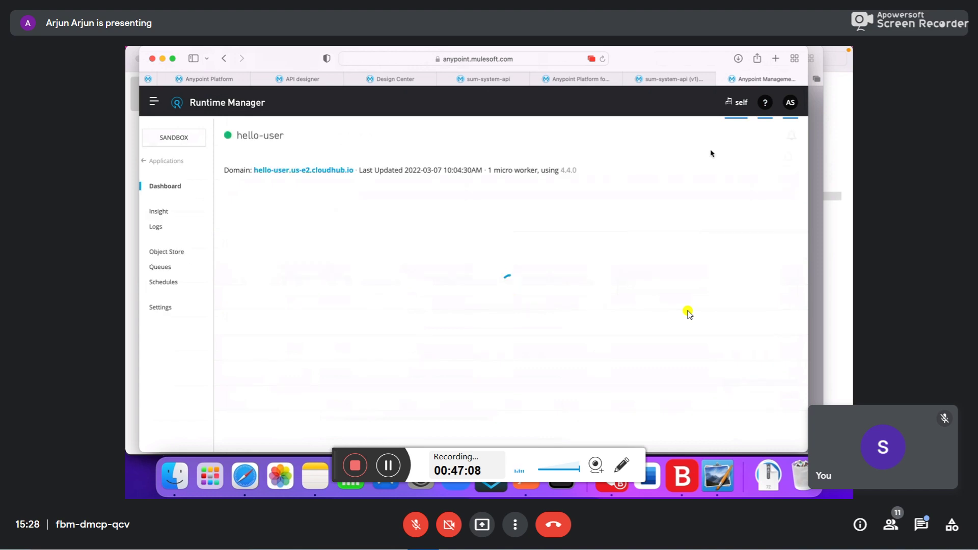
click(160, 308)
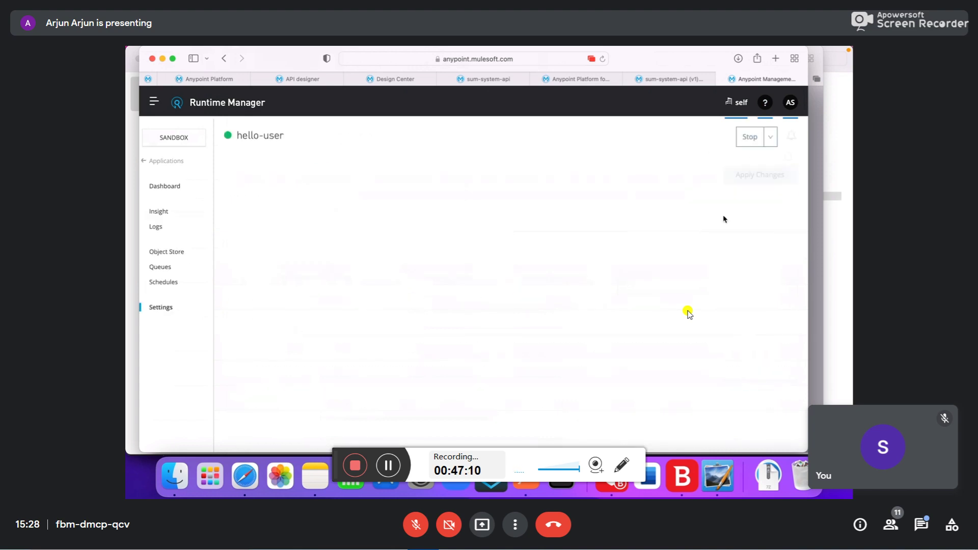
click(155, 162)
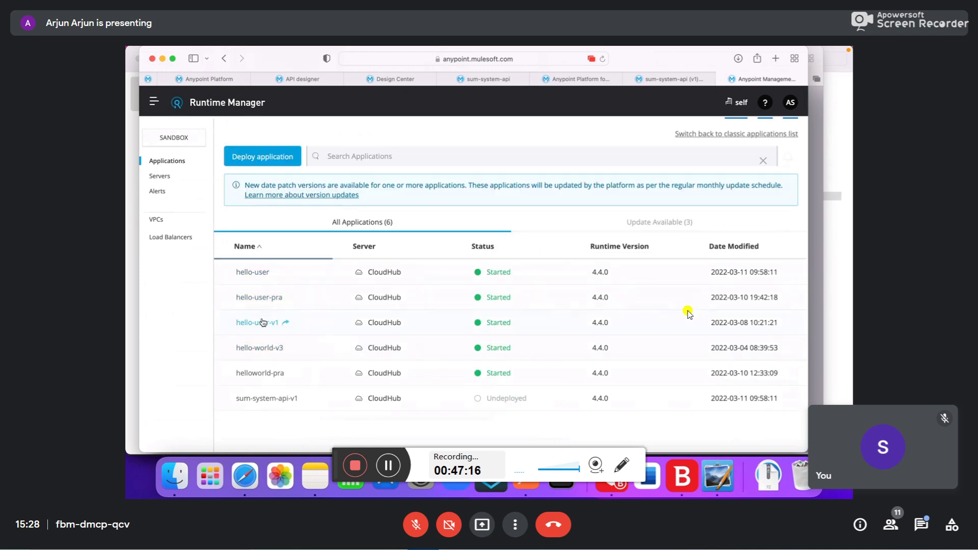
- Stop hello-world-v3 from its Settings, check its Logs, and return to Applications
click(260, 348)
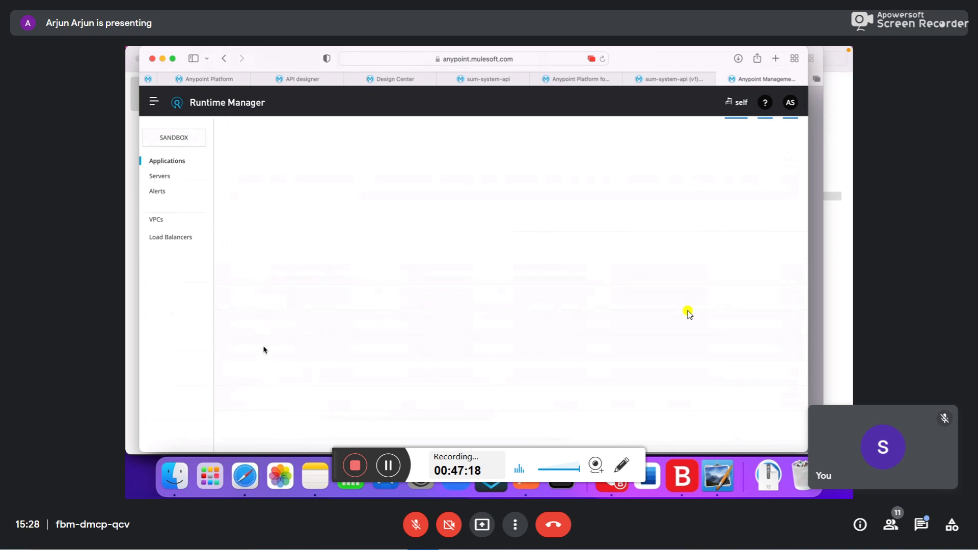
click(160, 307)
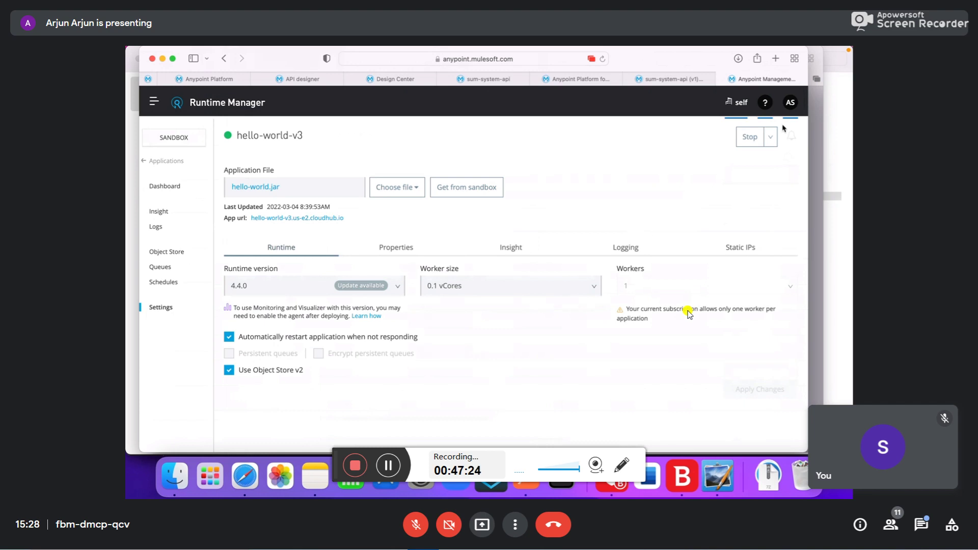
click(155, 227)
click(162, 162)
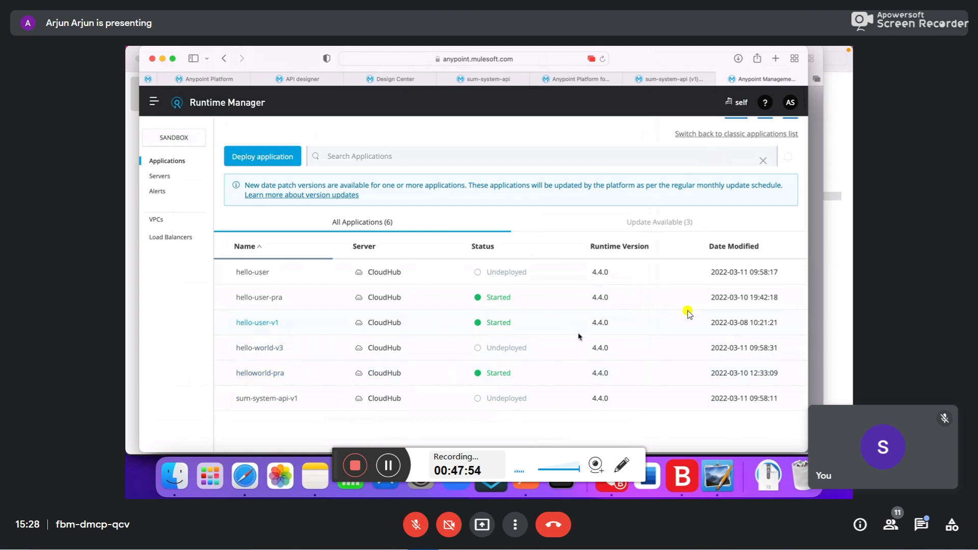
- Open hello-user-v1's Settings page, then its Logs
click(261, 323)
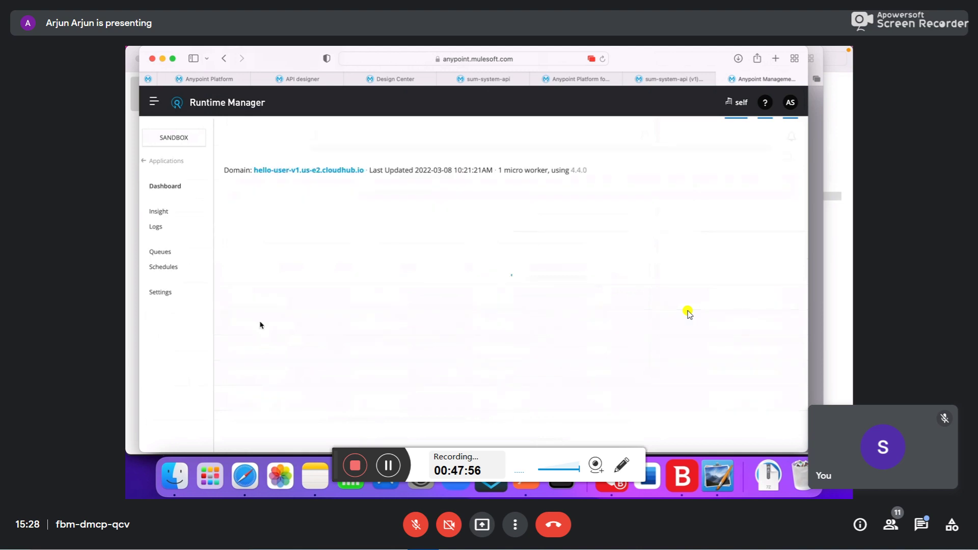
click(159, 309)
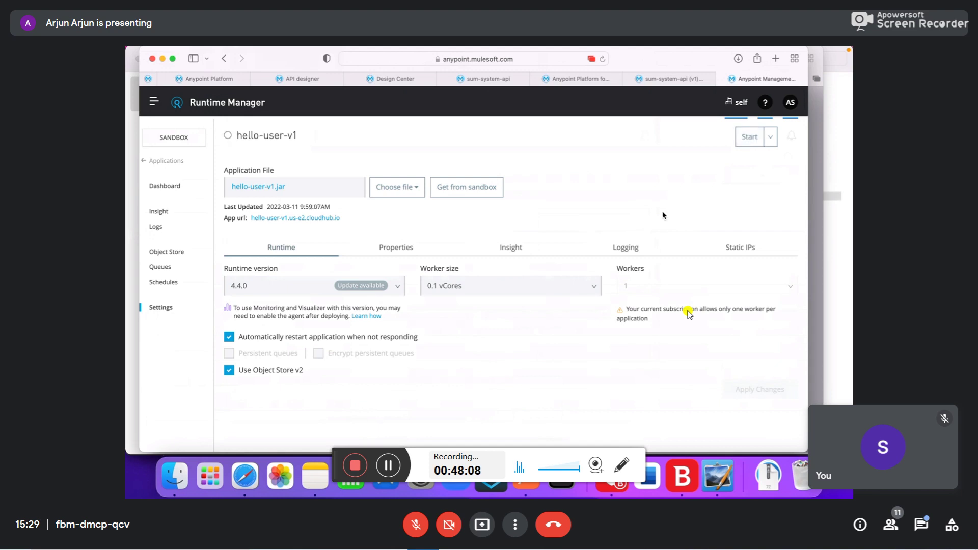
click(158, 227)
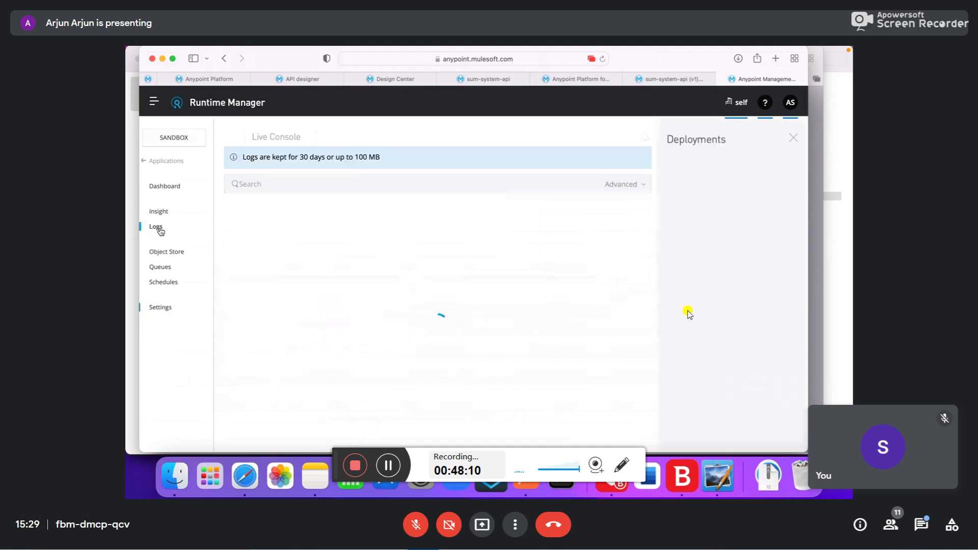